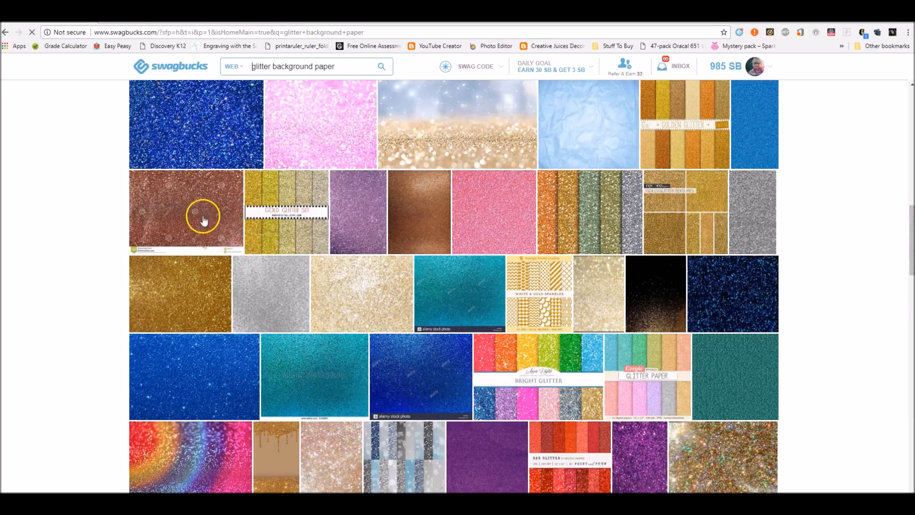
- Open the Blue Glitter Wallpaper result from WallpaperSafari in a new browser tab
scroll(820, 288, up, 5)
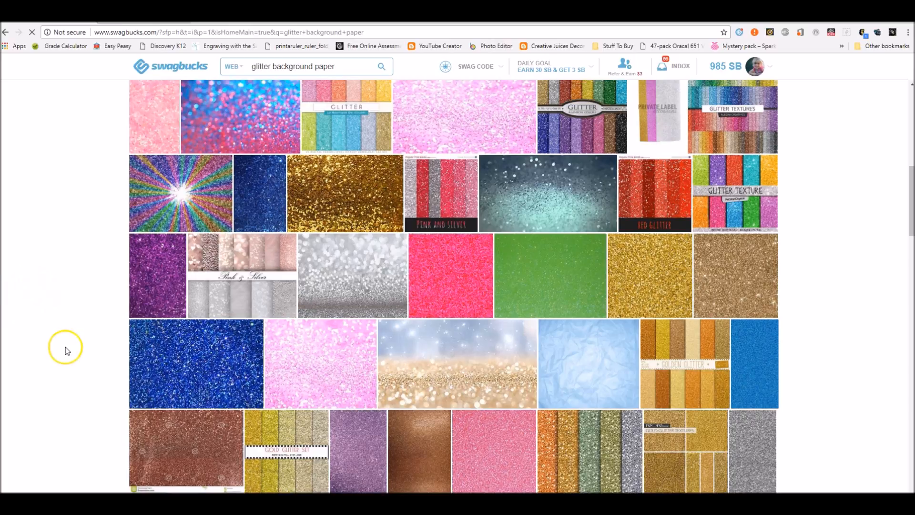
click(223, 379)
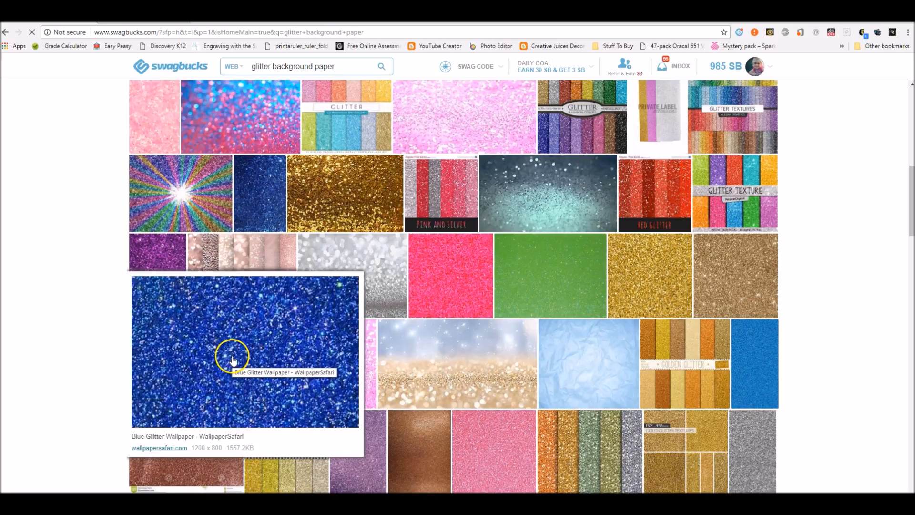
right_click(233, 359)
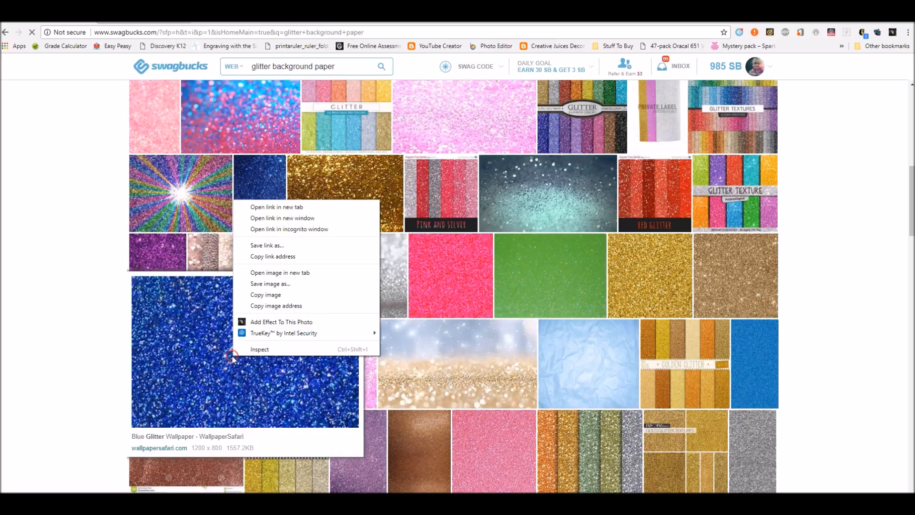
click(256, 213)
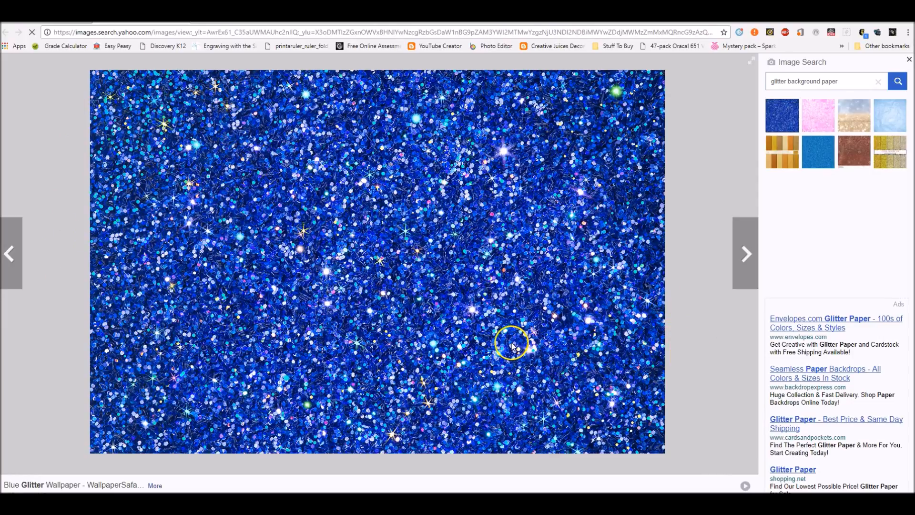
- Save the full-size blue glitter image as "dark blue glitter" in the Glitter Patterns folder
right_click(405, 243)
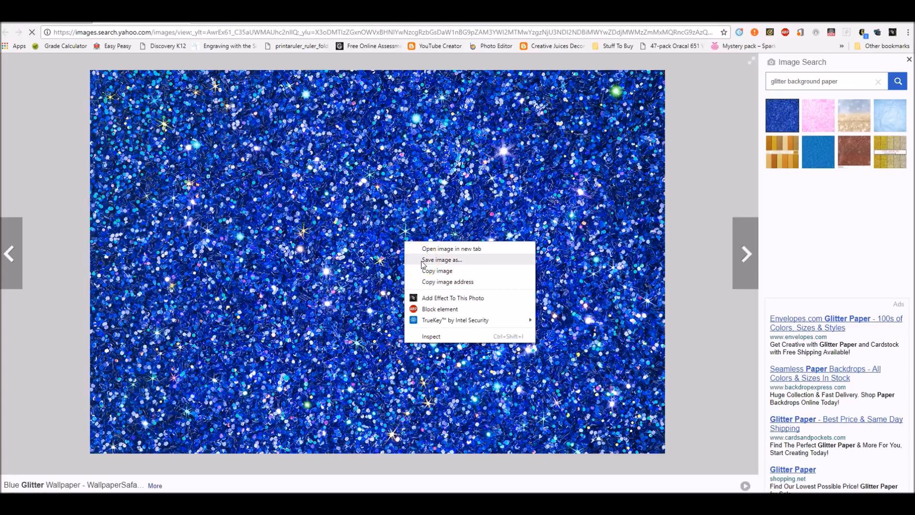
click(422, 262)
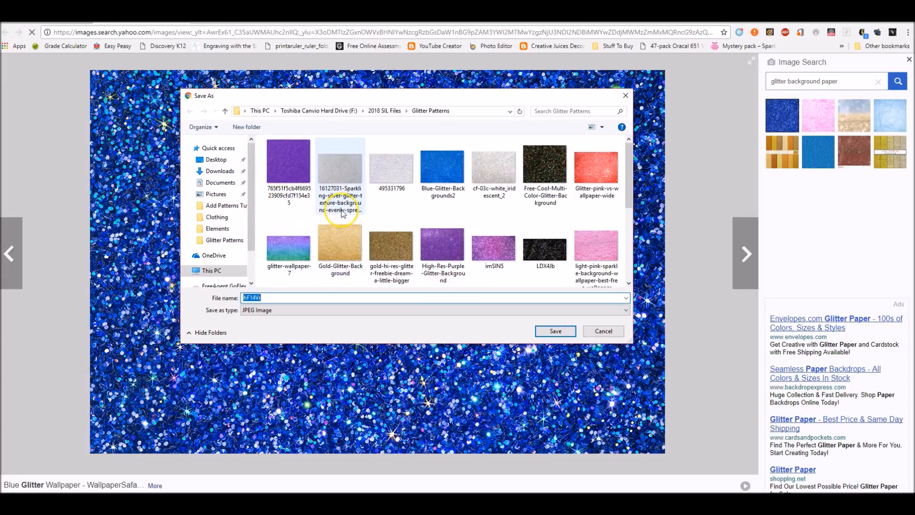
scroll(342, 219, down, 2)
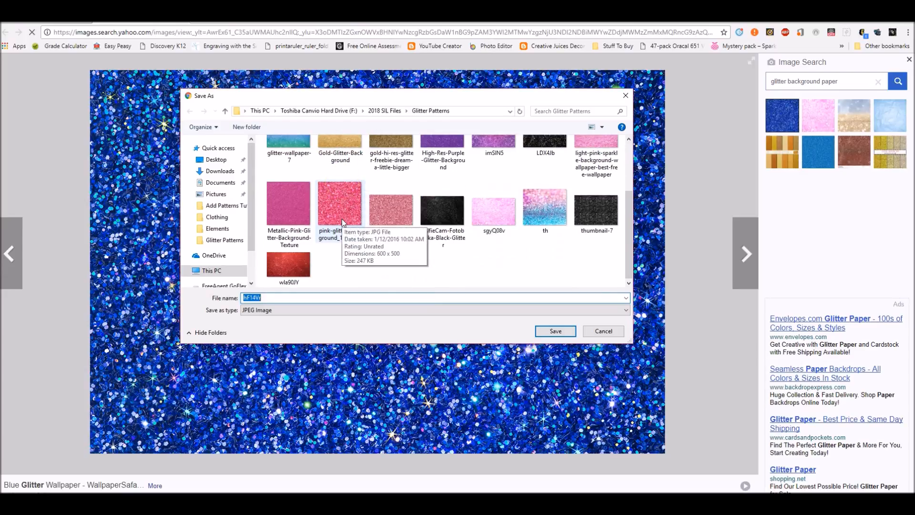
scroll(341, 218, up, 2)
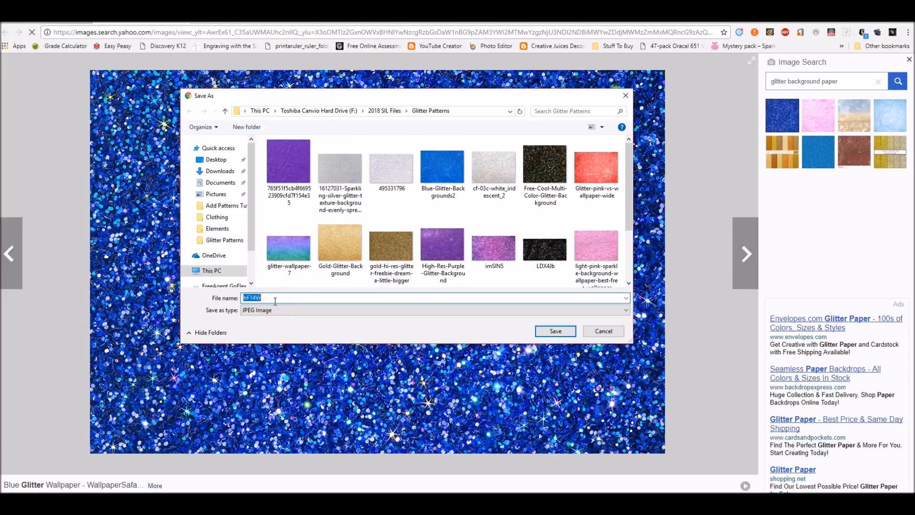
text(dark blue glitter)
click(556, 333)
click(556, 332)
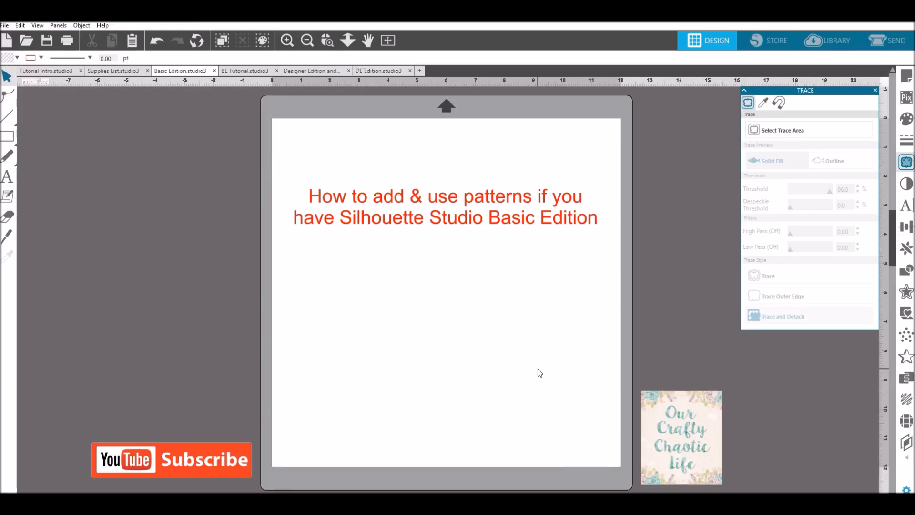
- Switch to the Silhouette Studio library and create a folder named "Patterns" inside the Local User's Library folder
click(829, 42)
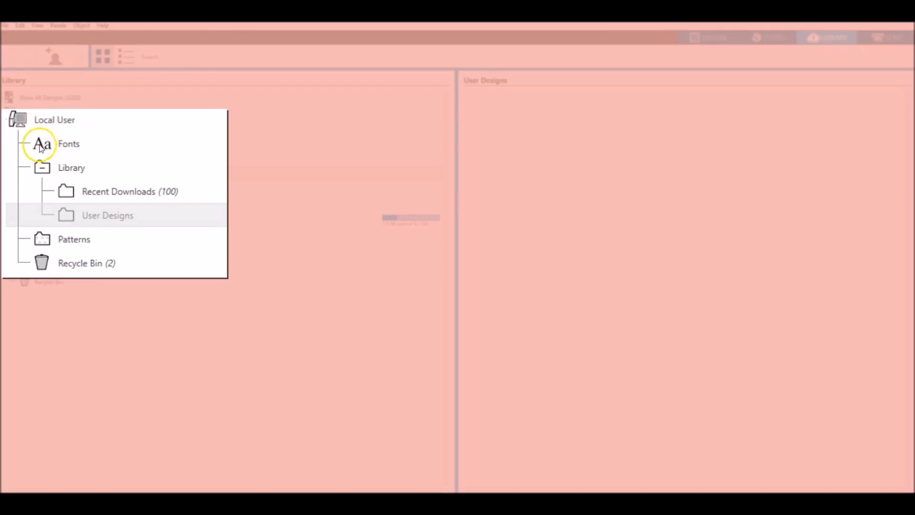
click(66, 170)
right_click(66, 170)
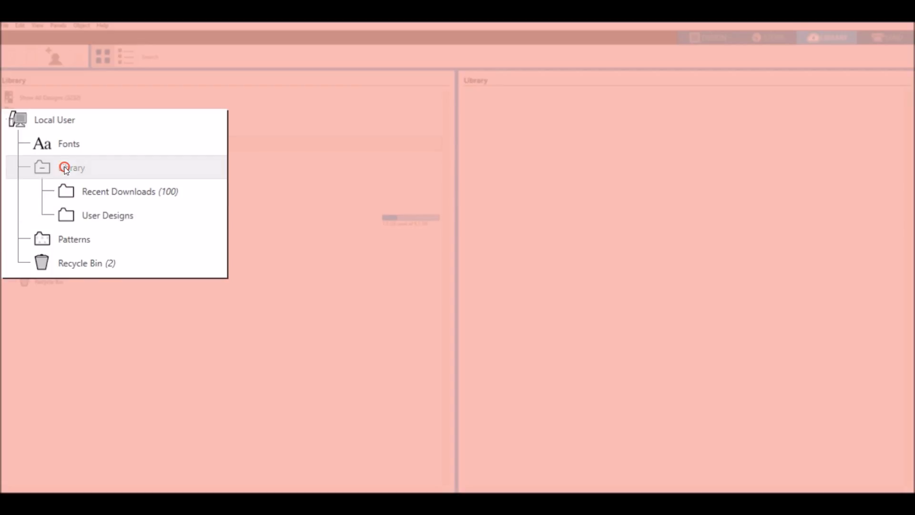
click(104, 177)
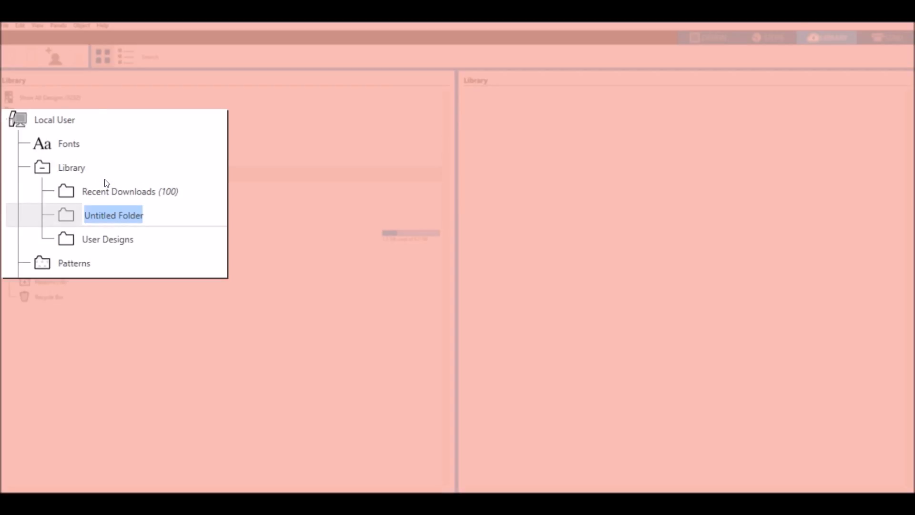
text(Patterns)
key(Return)
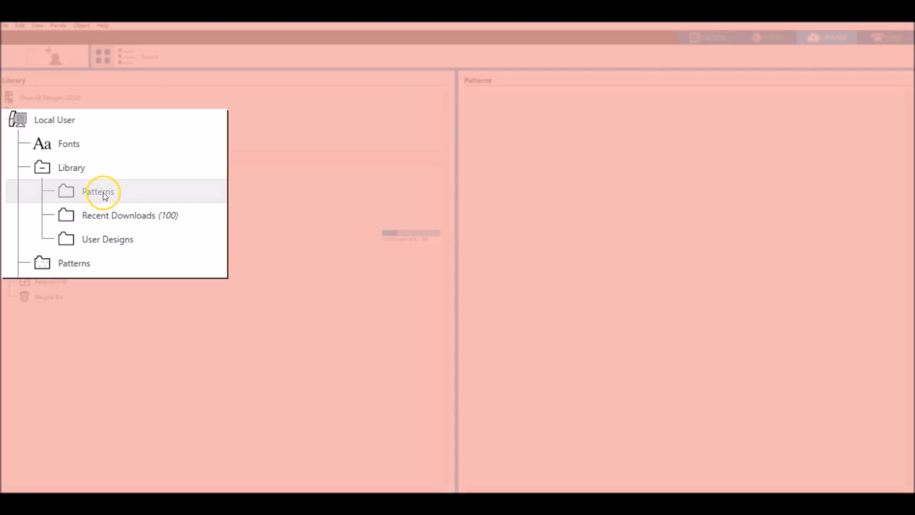
- Create a subfolder named "Glitter" inside the new Patterns folder and select it
right_click(103, 192)
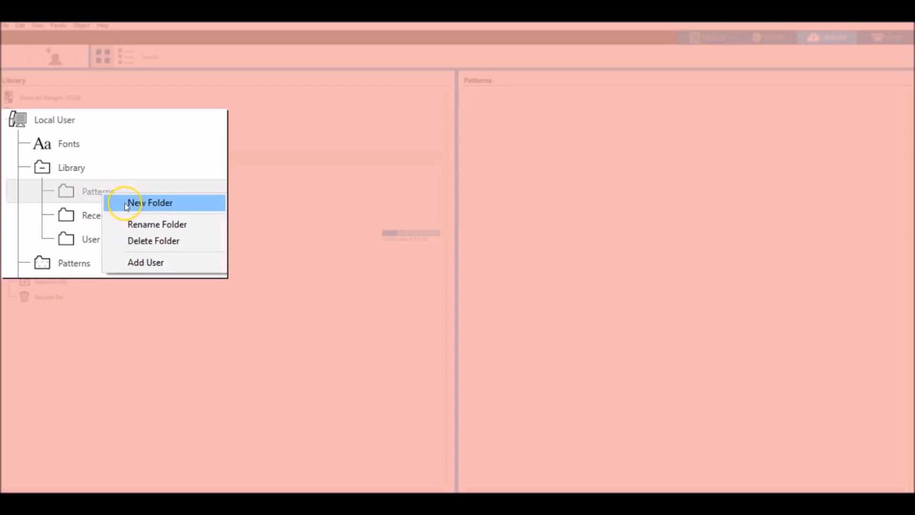
click(124, 202)
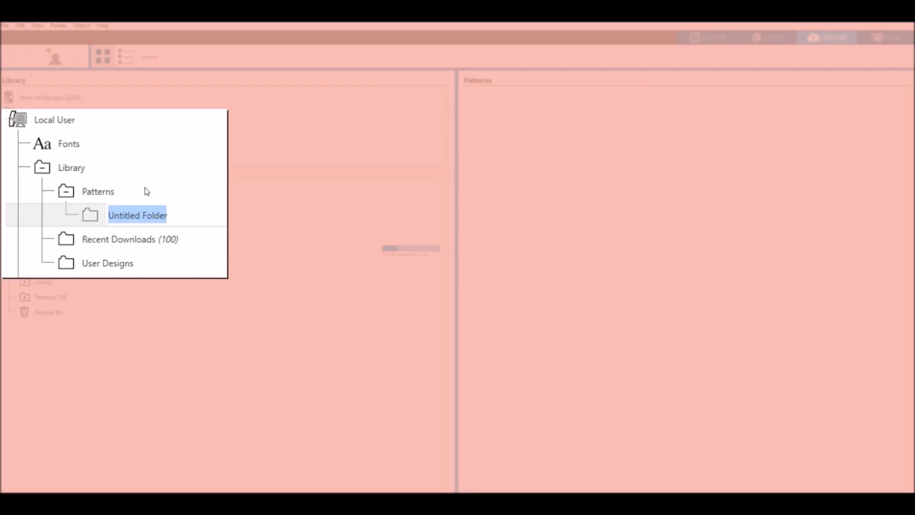
text(Glitter)
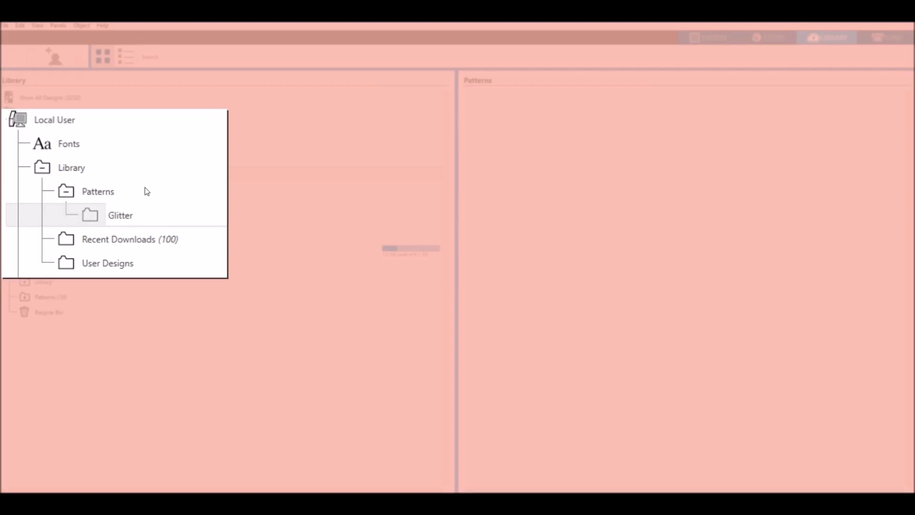
click(85, 177)
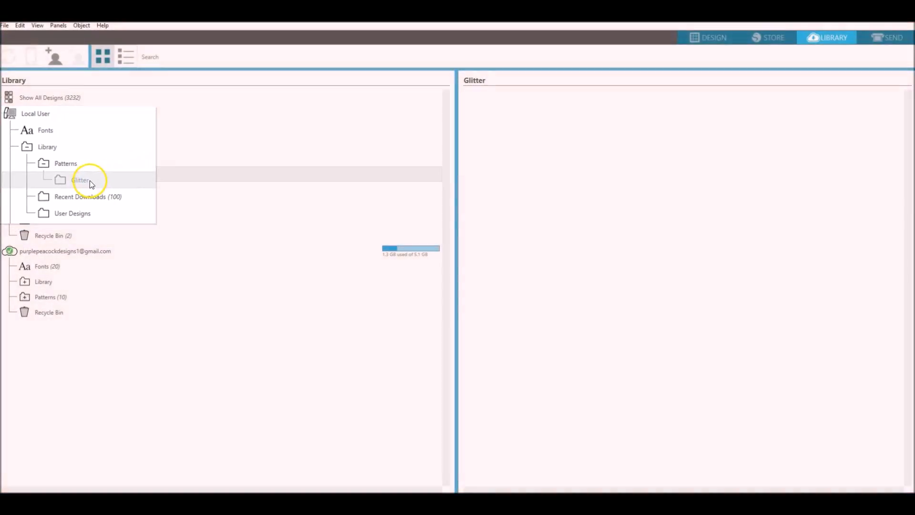
- Import the "dark blue glitter" image from the Glitter Patterns folder into the library
click(5, 26)
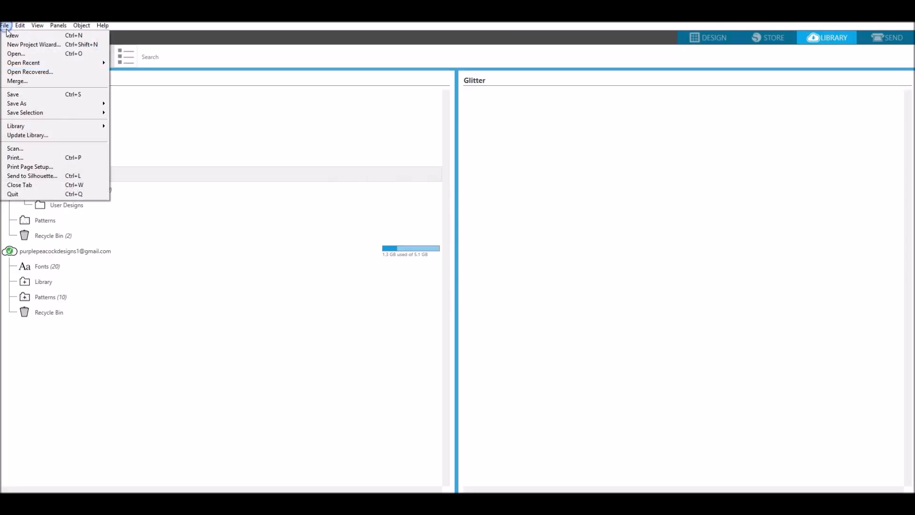
mouse_move(58, 126)
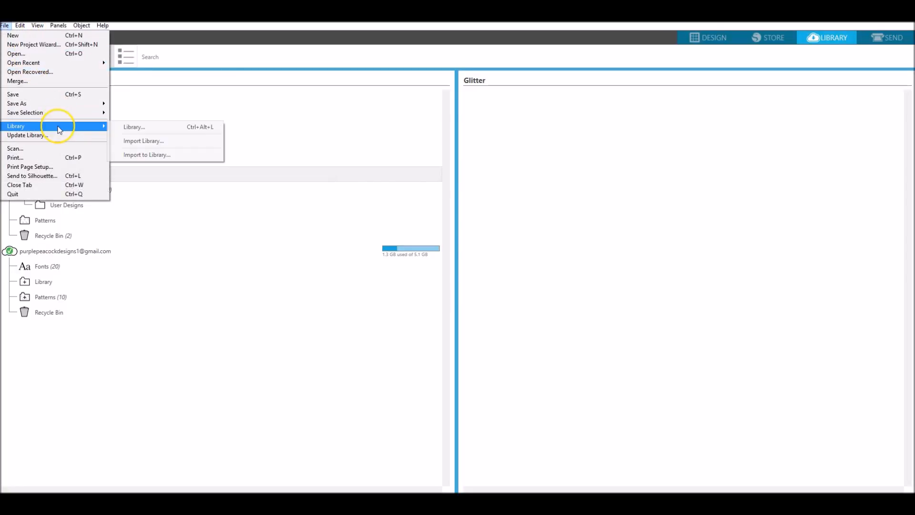
click(131, 159)
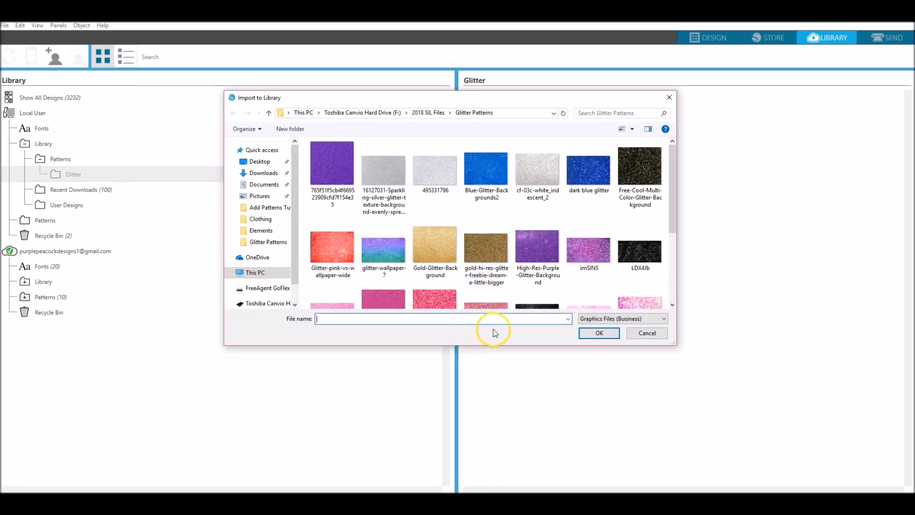
click(589, 173)
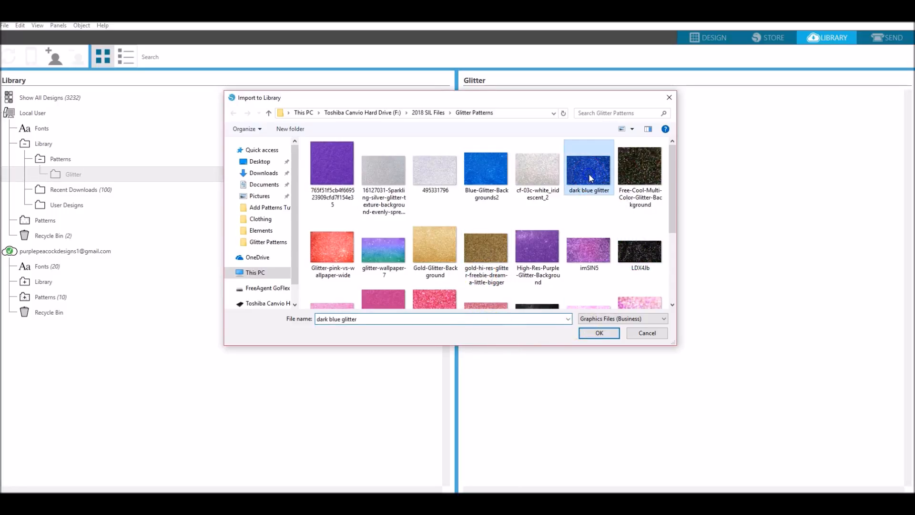
click(599, 333)
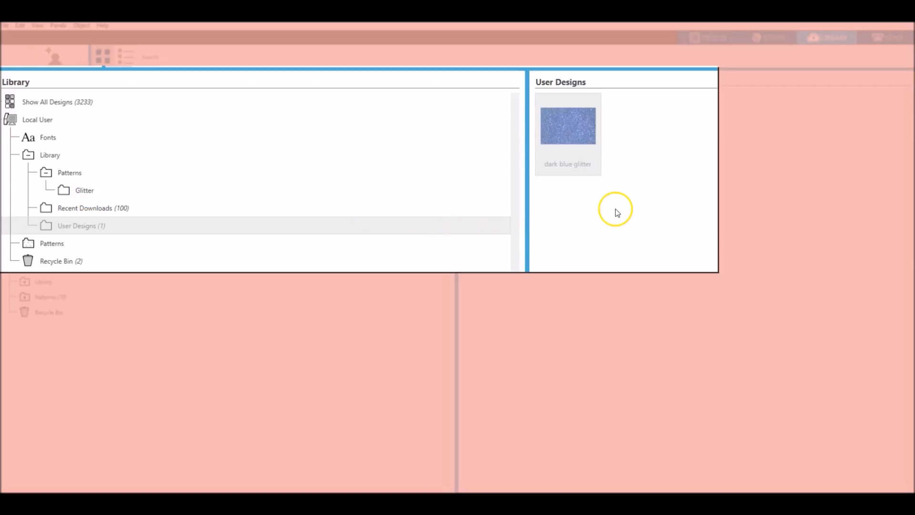
- Move the "dark blue glitter" design from User Designs into the Glitter subfolder of Patterns
click(571, 124)
right_click(587, 152)
drag(587, 152, 90, 191)
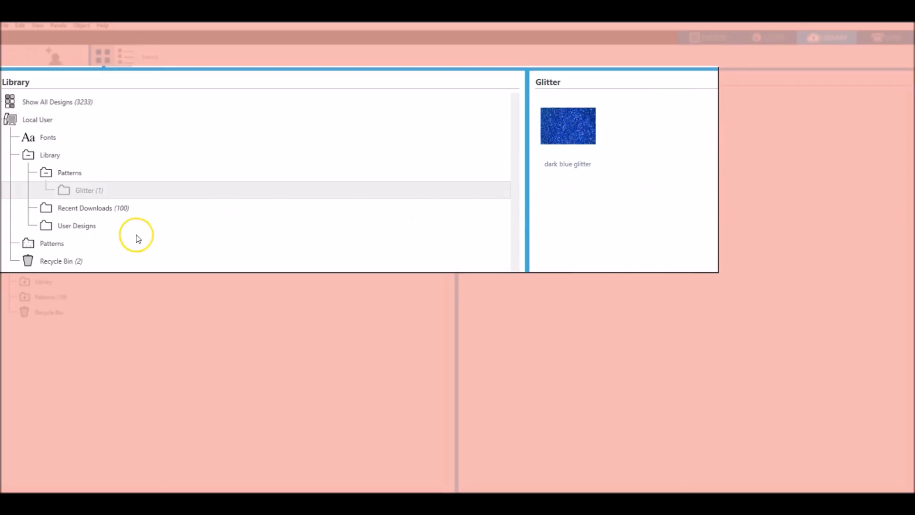
- Check the User Designs folder, collapse and re-expand the Patterns folder, and view the contents of its Glitter subfolder
click(86, 230)
click(580, 125)
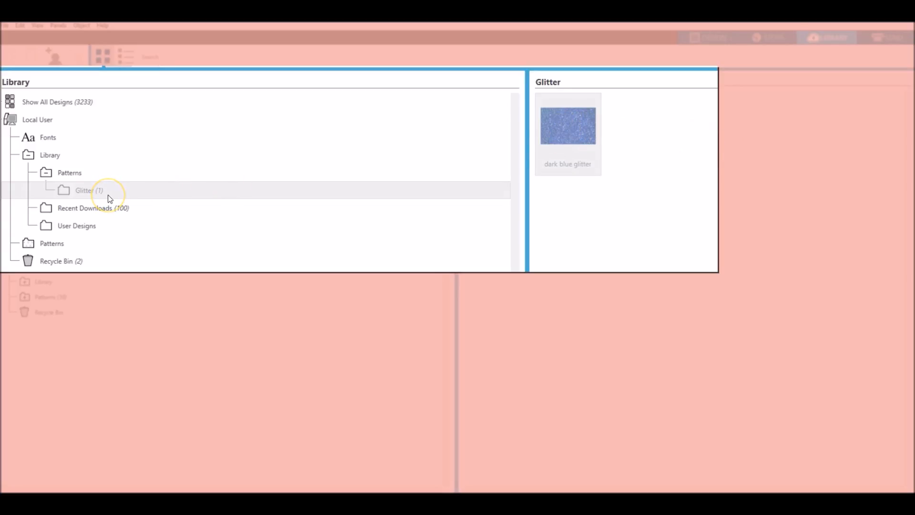
click(87, 173)
click(46, 176)
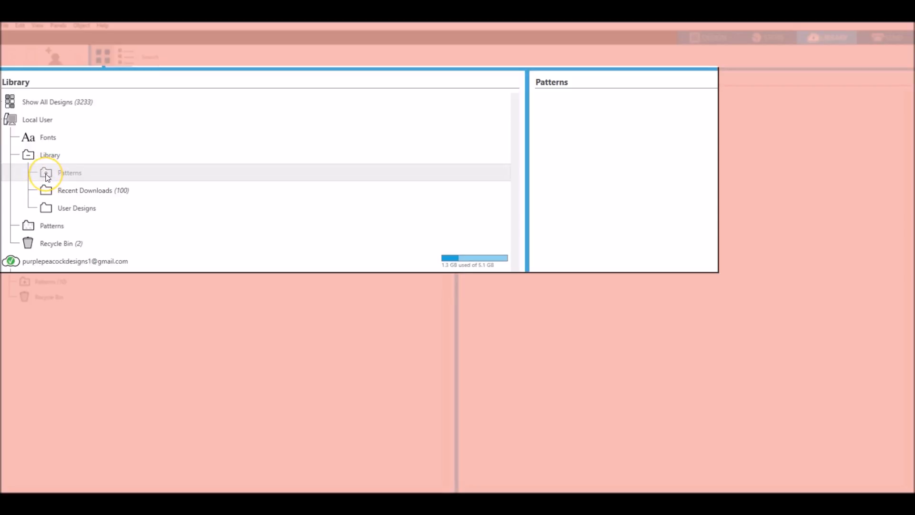
click(46, 175)
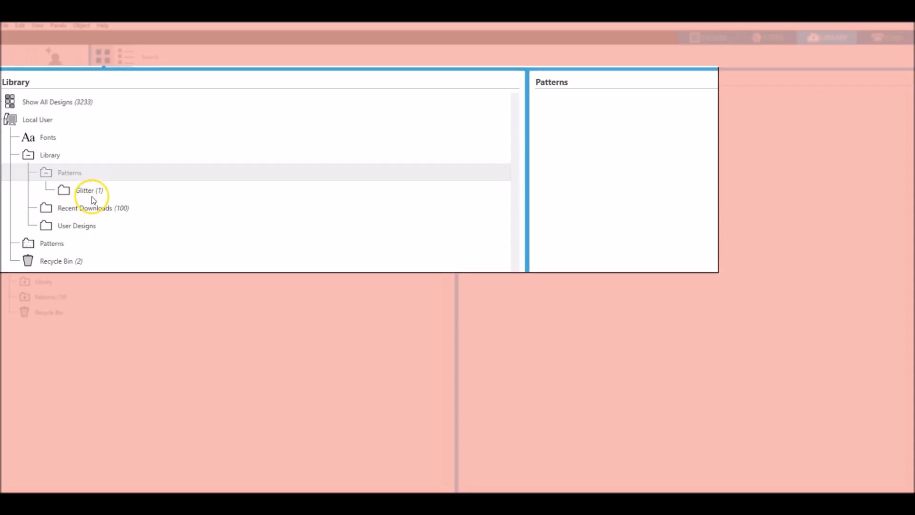
click(85, 190)
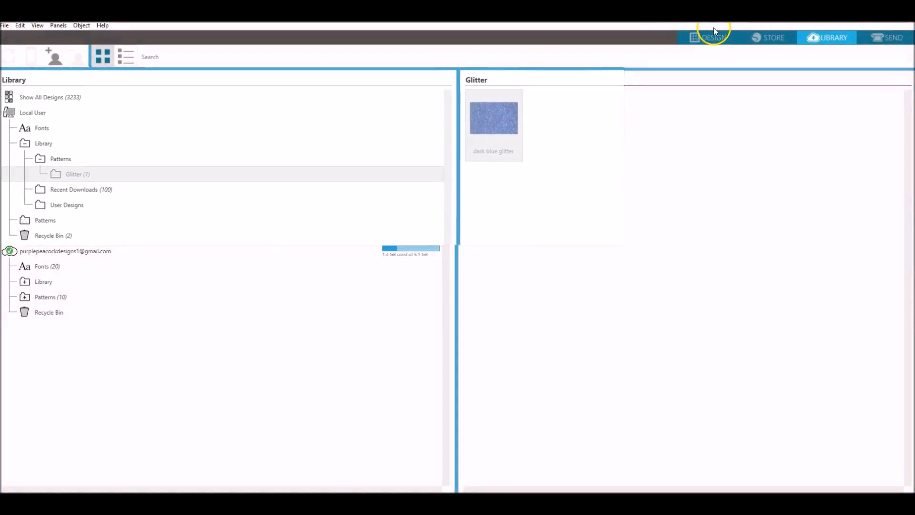
- Return to the design workspace, bring up the BE Tutorial document and show the fill options
click(713, 37)
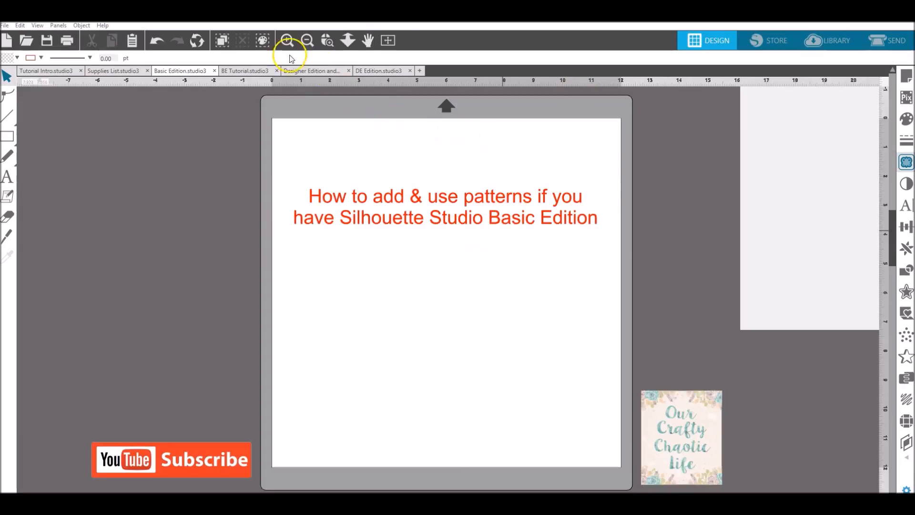
click(240, 71)
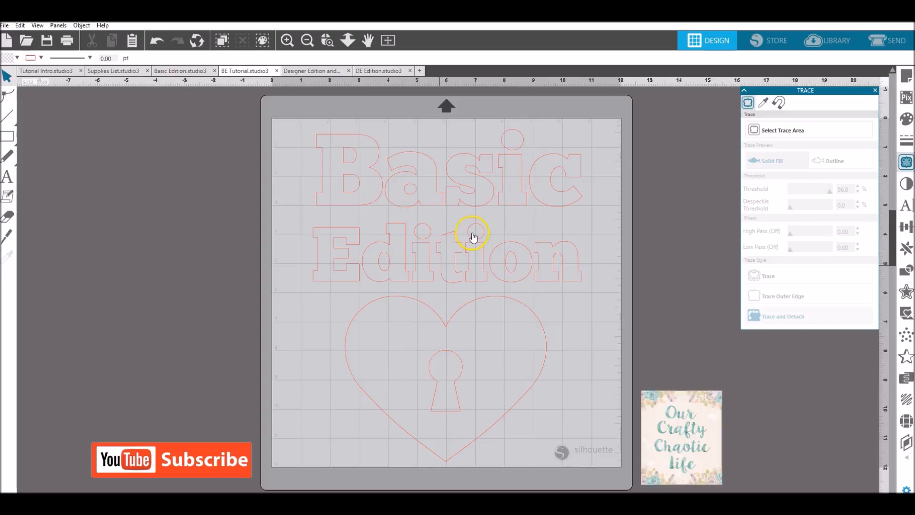
click(906, 123)
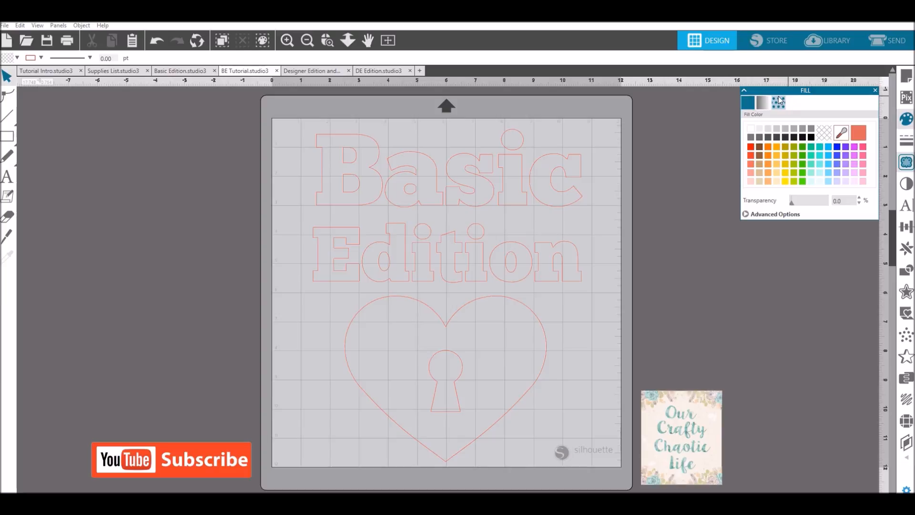
- Fill the "Basic Edition" text with the "dark blue glitter" design from the library's Glitter folder
click(514, 208)
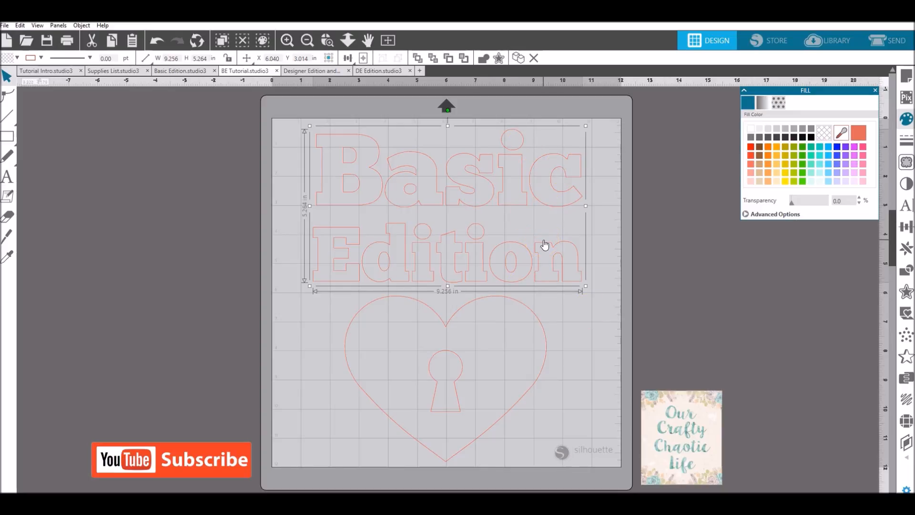
click(836, 45)
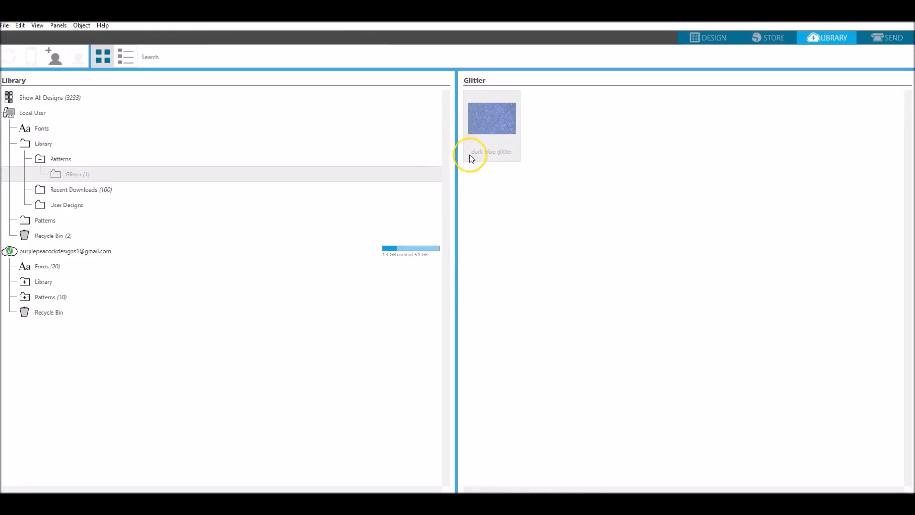
click(499, 128)
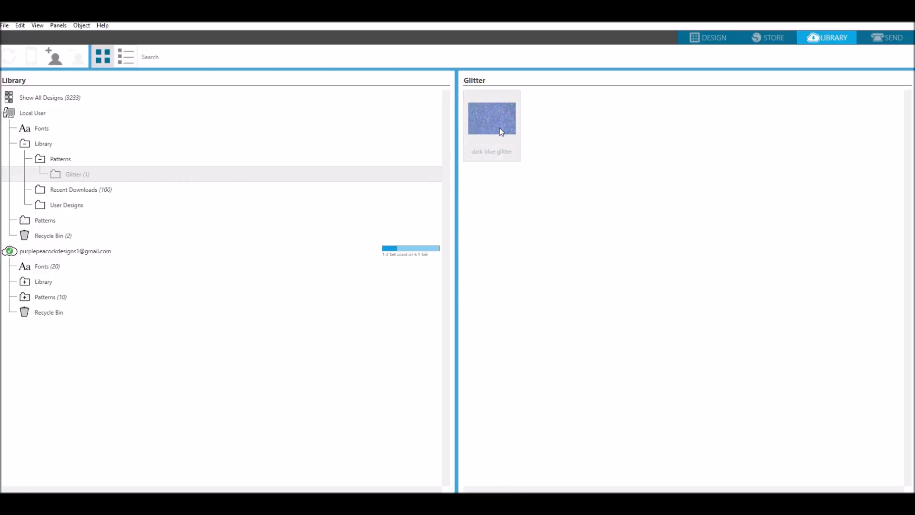
click(711, 42)
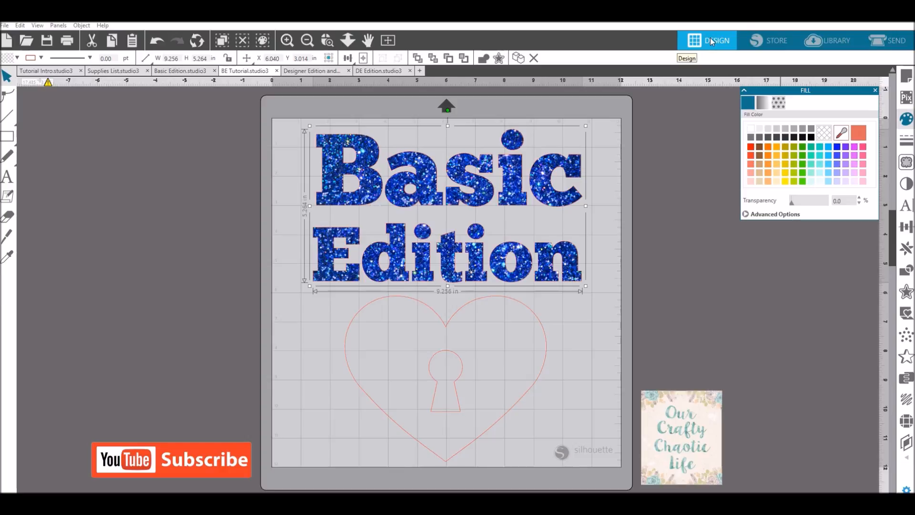
- Make the outline of the "Basic Edition" text transparent
click(41, 58)
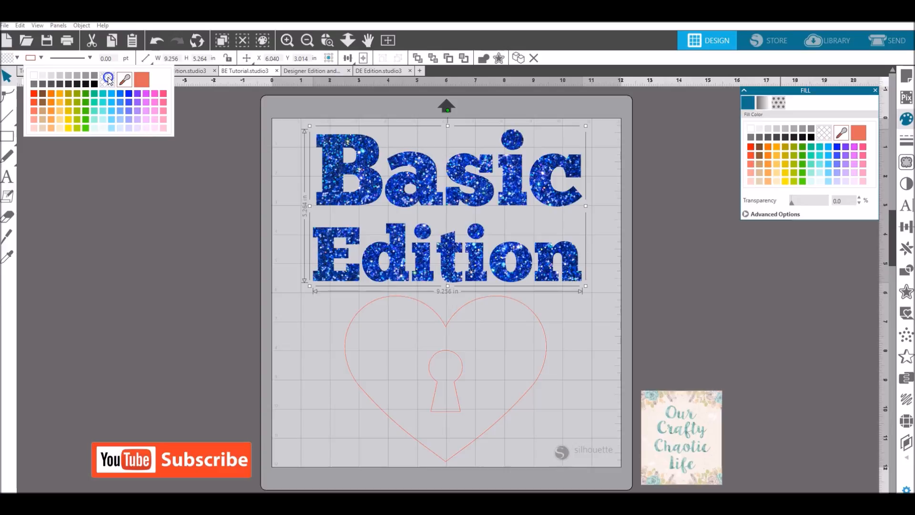
click(109, 81)
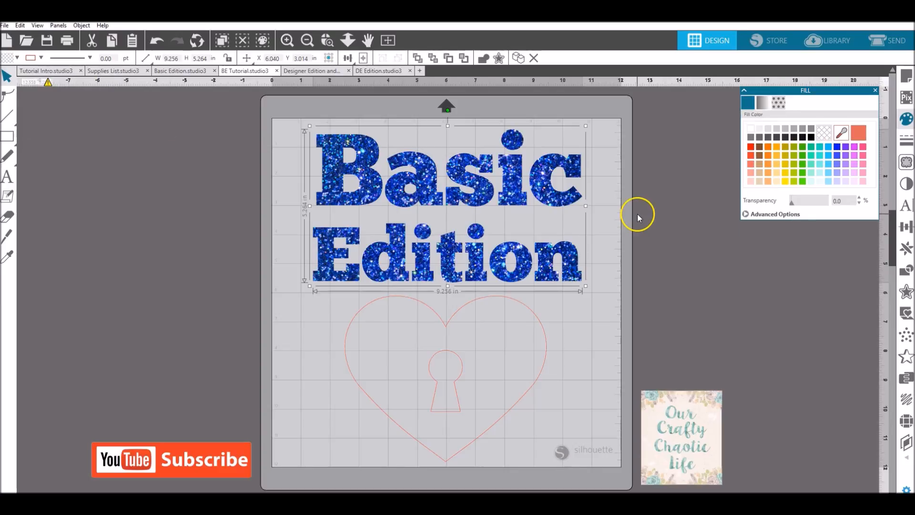
- Scale the glitter pattern inside the "Basic Edition" text to about 104% and rotate it to about -10 degrees
click(778, 102)
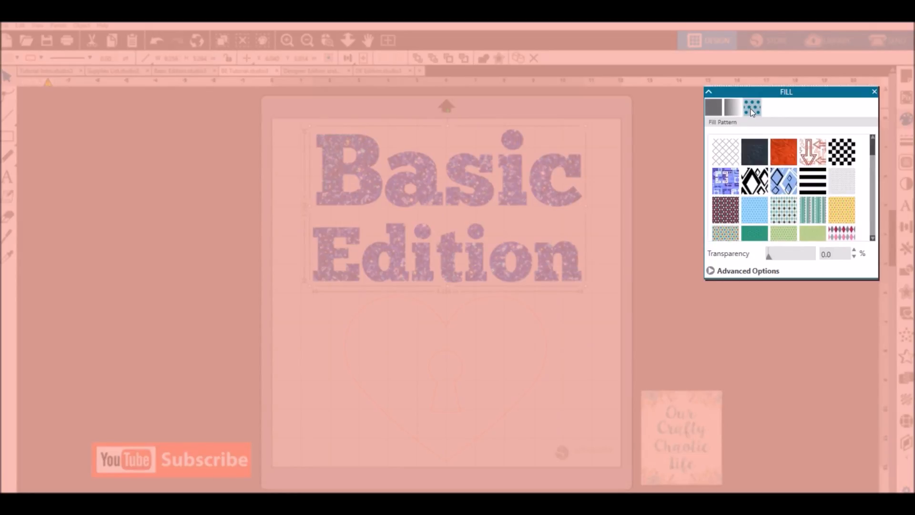
click(724, 271)
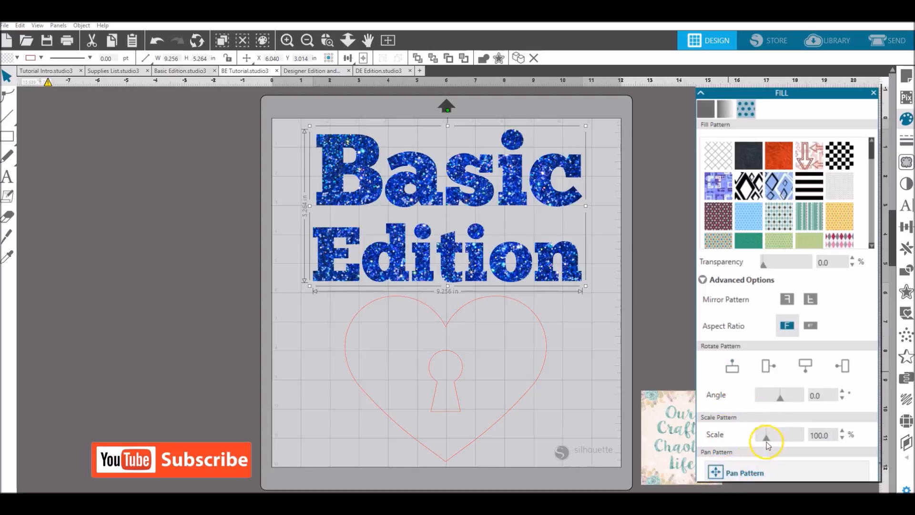
drag(766, 441, 762, 440)
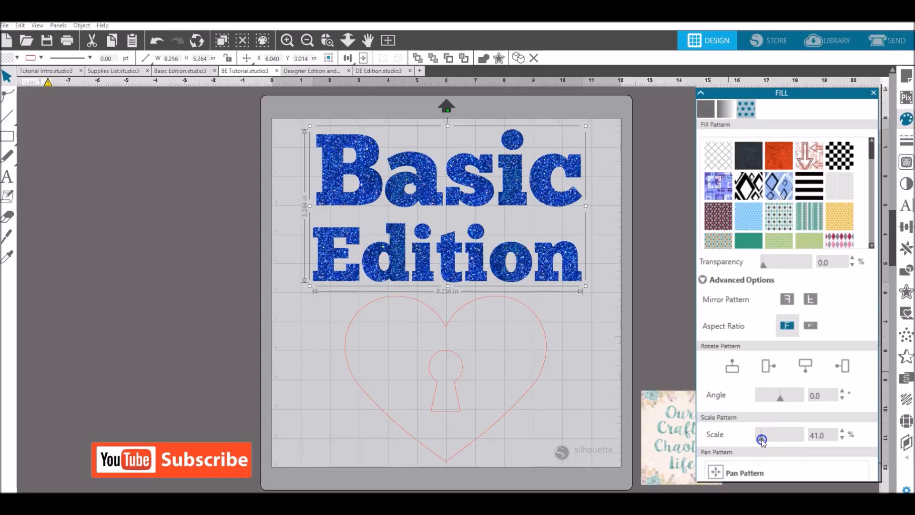
mouse_move(762, 440)
mouse_down()
mouse_move(779, 442)
mouse_move(760, 438)
mouse_move(768, 439)
mouse_up()
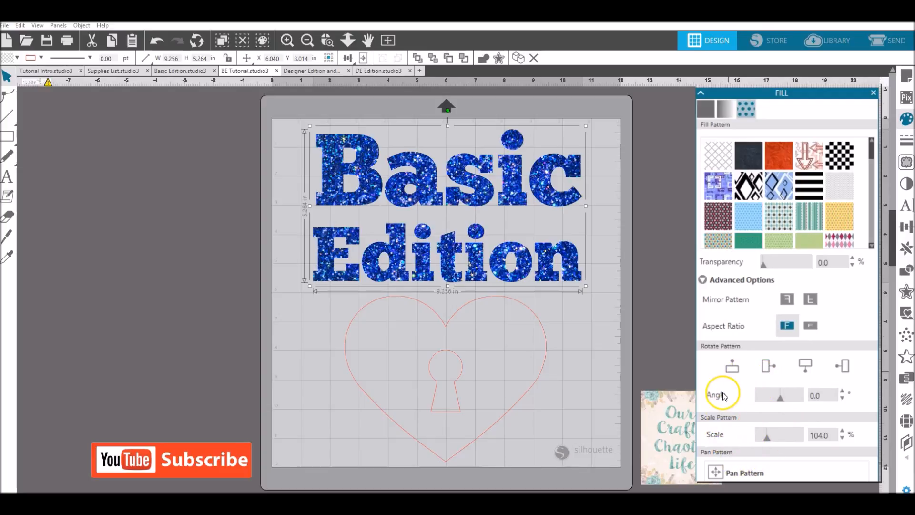
drag(780, 401, 778, 401)
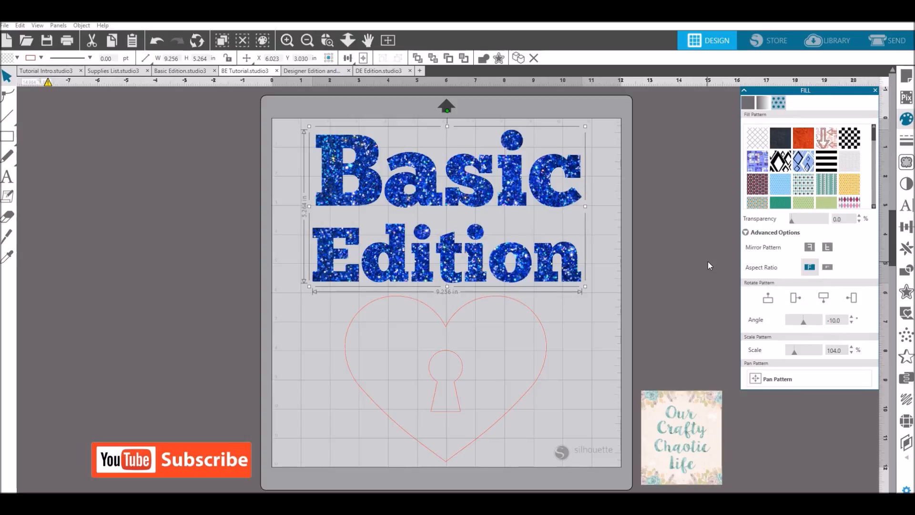
- Import the "glitter-wallpaper-7" image from the Glitter Patterns folder on the hard drive into the library
click(525, 312)
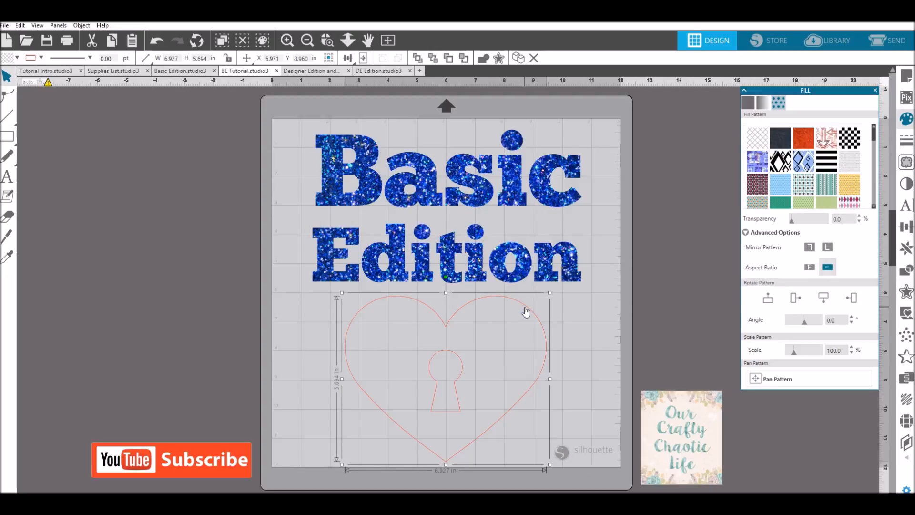
click(840, 46)
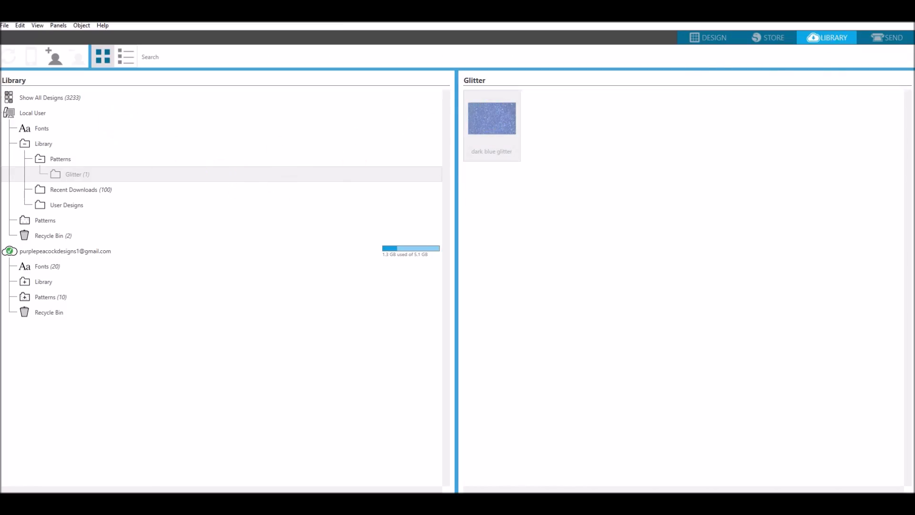
click(6, 26)
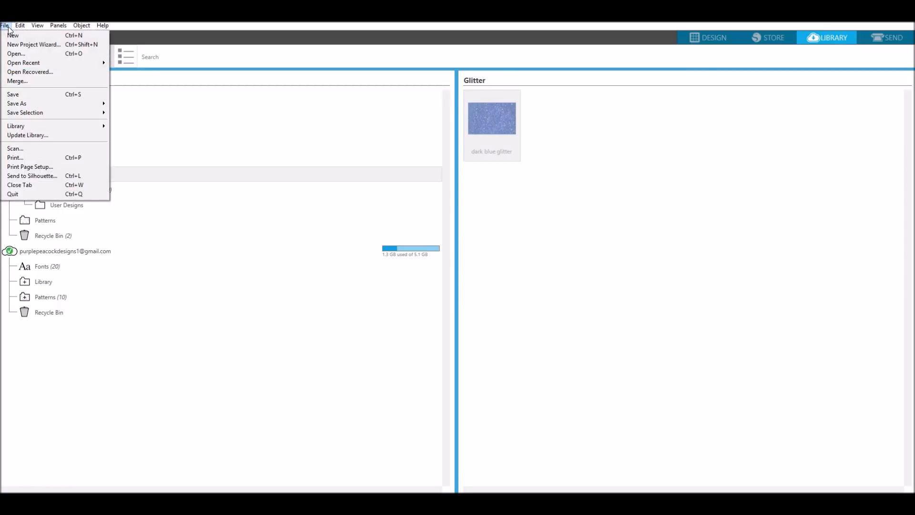
mouse_move(21, 128)
click(127, 155)
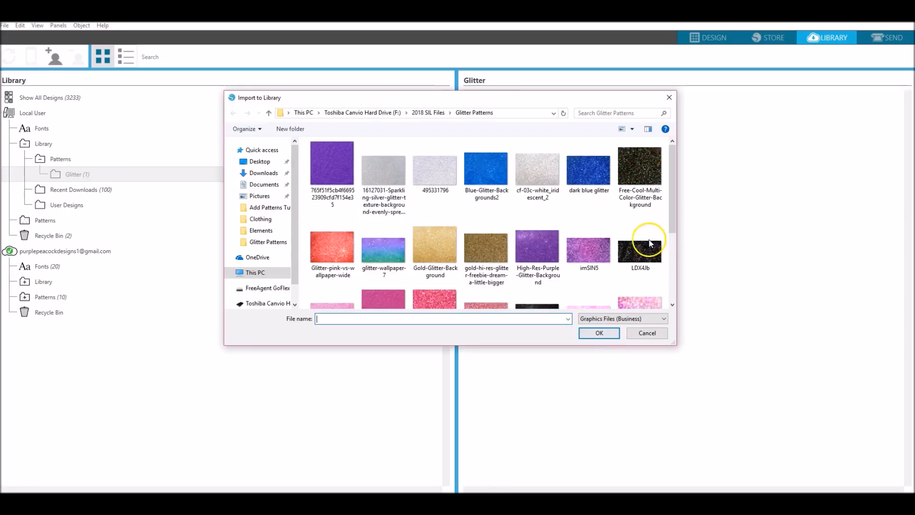
click(383, 249)
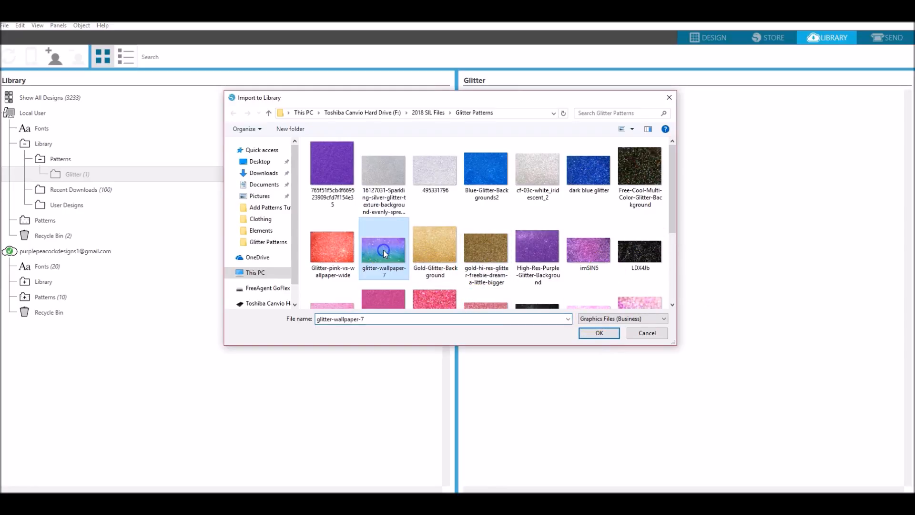
click(600, 334)
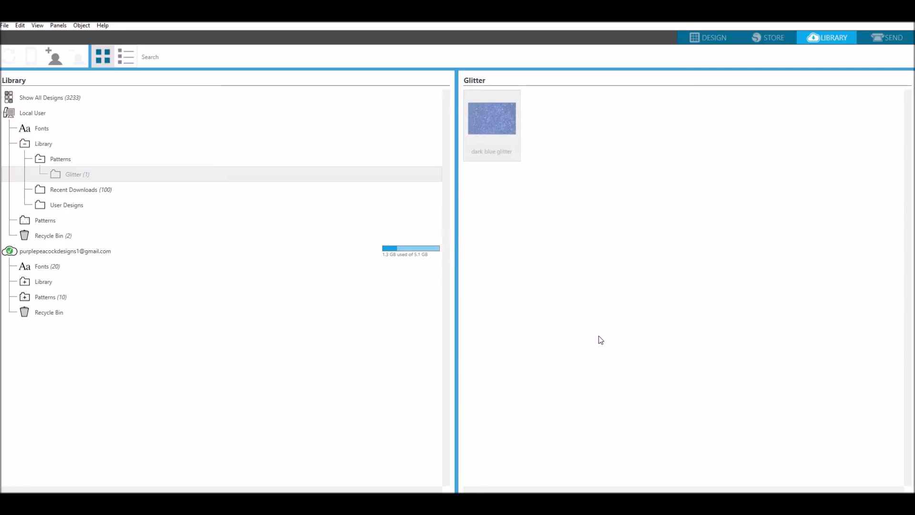
- Move the "glitter-wallpaper-7" design from User Designs into the Glitter subfolder of Patterns and show that subfolder's contents
click(140, 206)
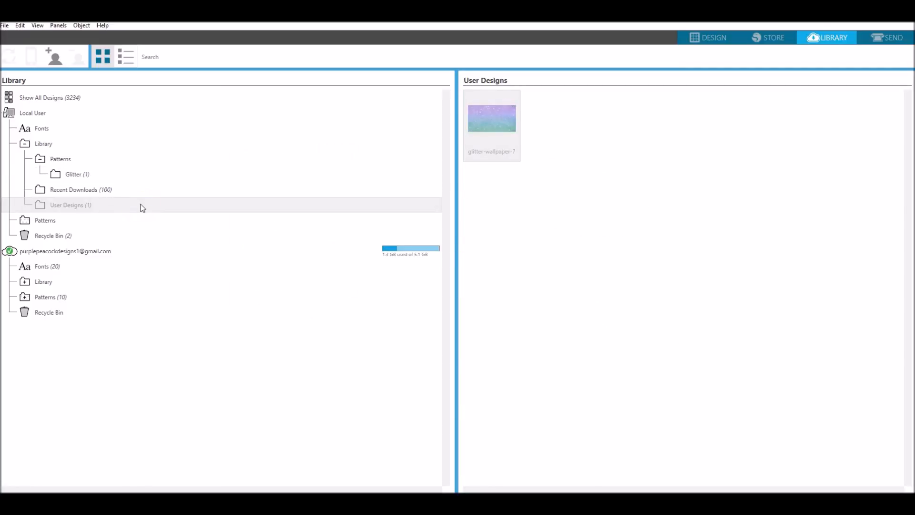
click(521, 208)
drag(505, 126, 79, 177)
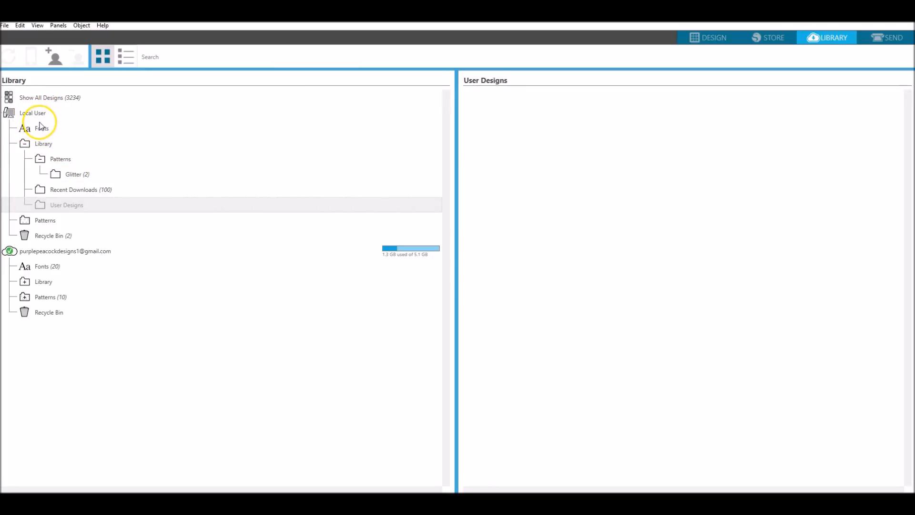
click(72, 176)
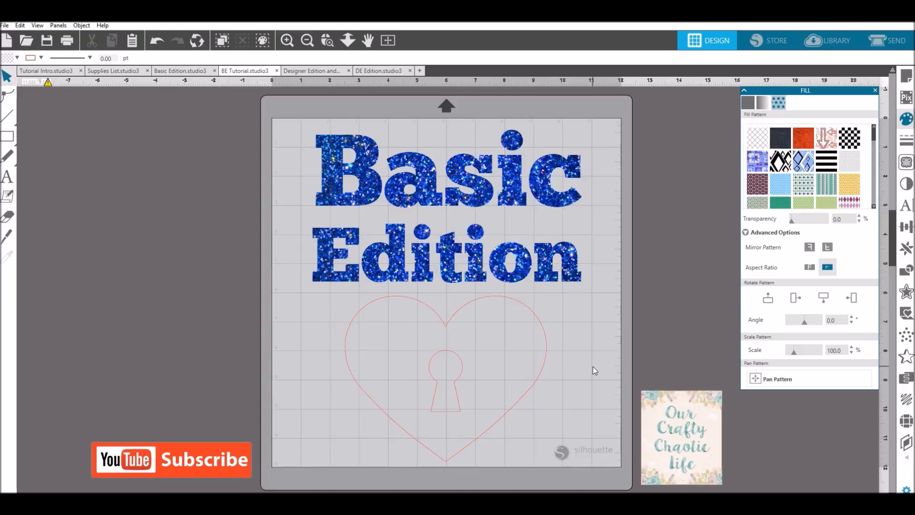
- Fill the keyhole heart with the "glitter-wallpaper-7" design from the library's Glitter folder and return to the design workspace
click(521, 405)
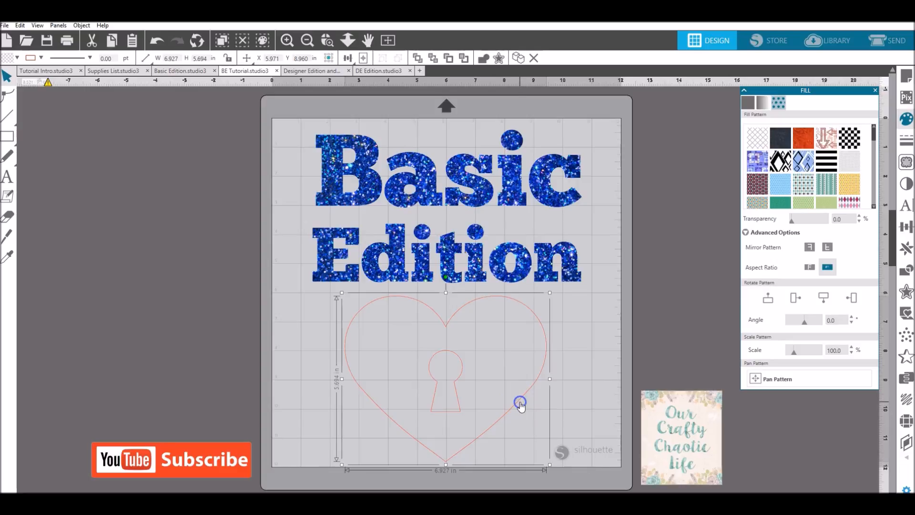
click(830, 42)
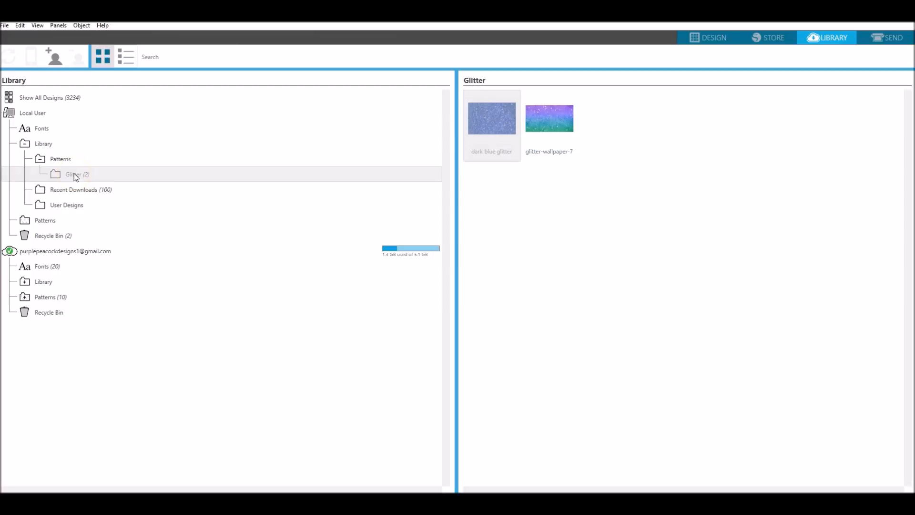
click(553, 119)
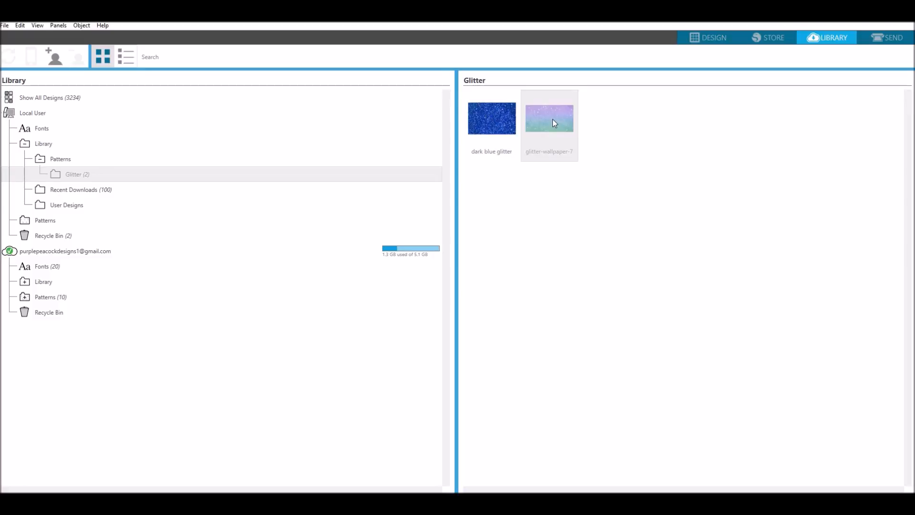
click(722, 41)
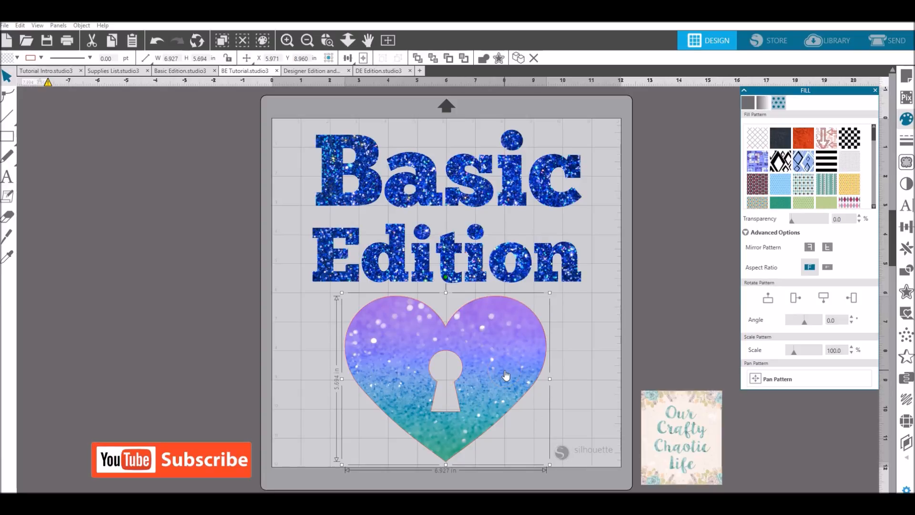
- Make the outline of the keyhole heart transparent and deselect it
click(43, 58)
click(111, 81)
click(585, 352)
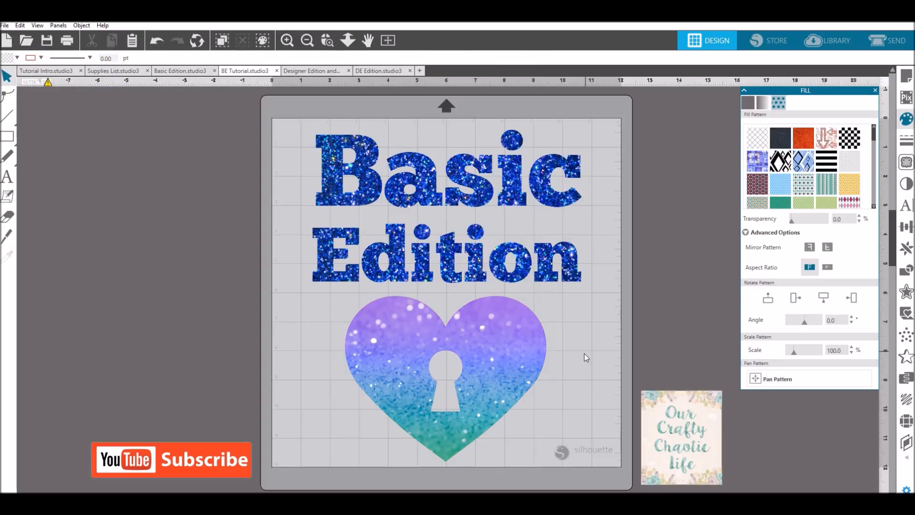
- Adjust the scale of the glitter pattern inside the keyhole heart and deselect it
click(518, 379)
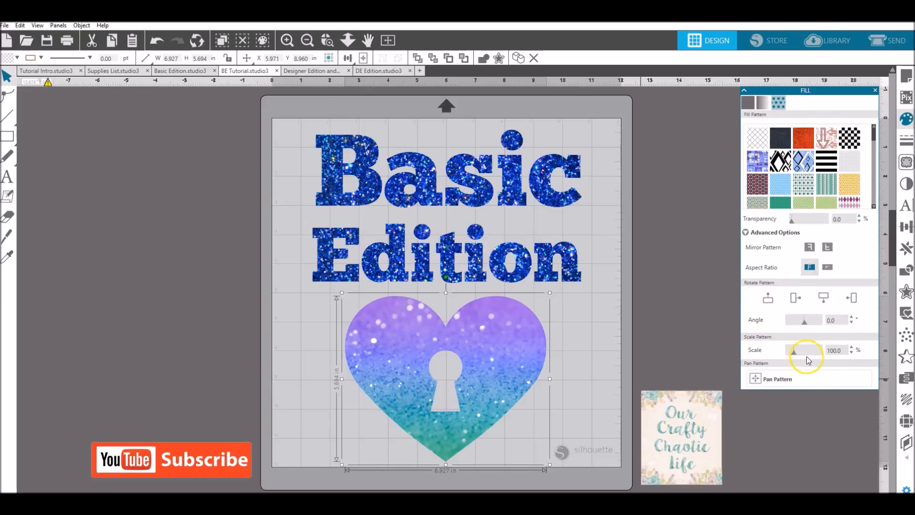
drag(794, 352, 796, 327)
click(697, 345)
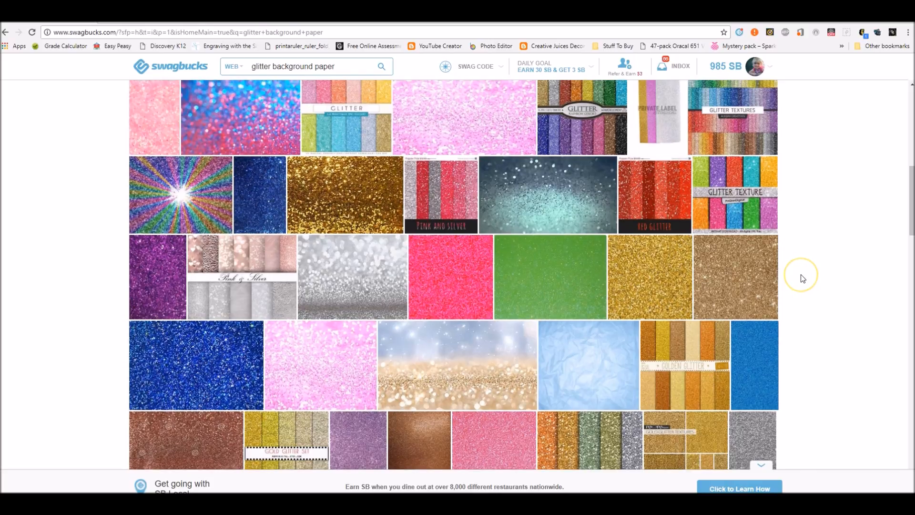
- Look through the "glitter background paper" image search results for single glitter textures and digital paper packs
scroll(802, 279, up, 2)
scroll(803, 278, up, 5)
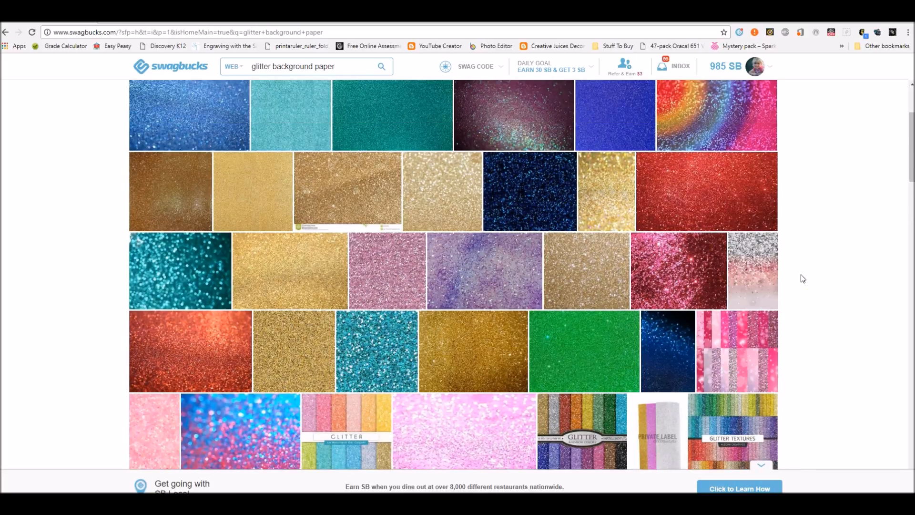
scroll(801, 279, up, 3)
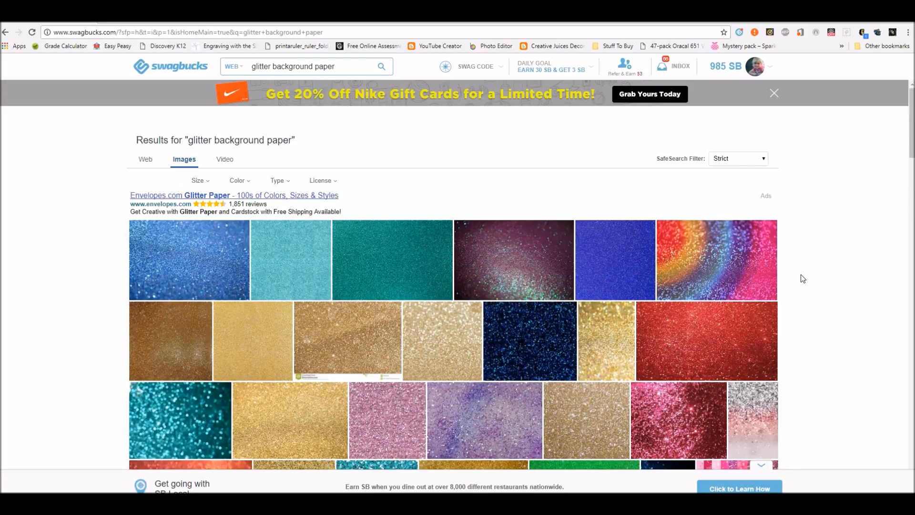
scroll(801, 275, down, 3)
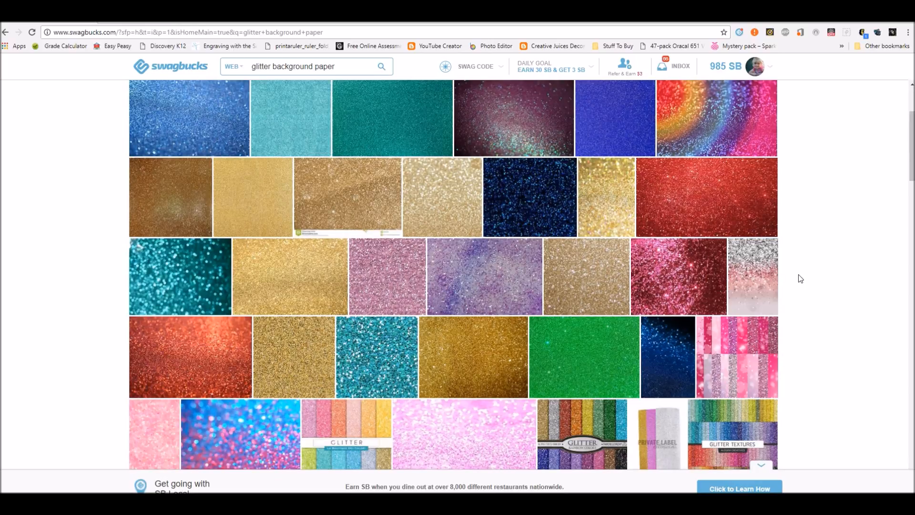
scroll(799, 278, down, 3)
scroll(800, 279, down, 3)
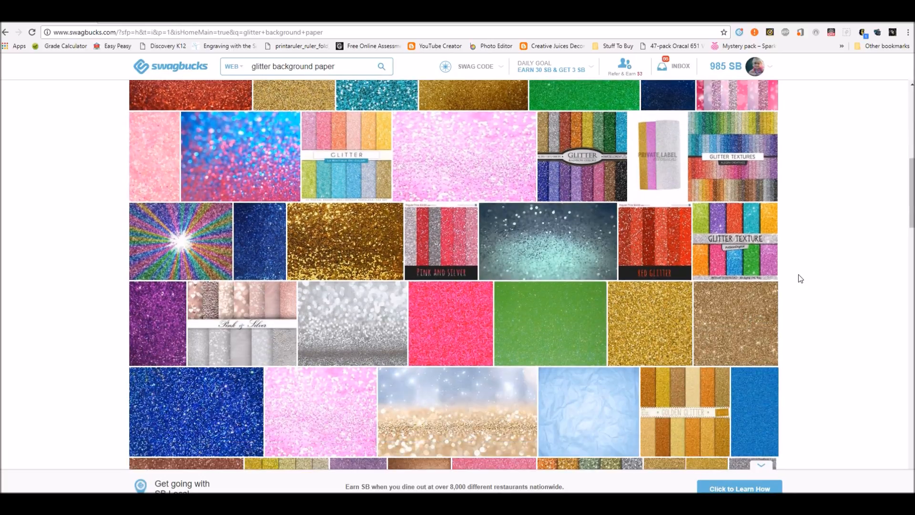
scroll(799, 279, down, 4)
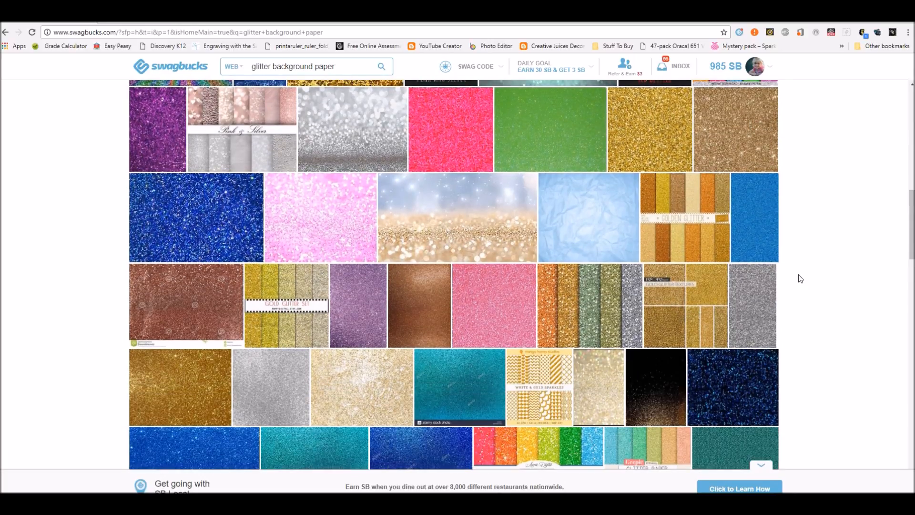
scroll(800, 279, down, 3)
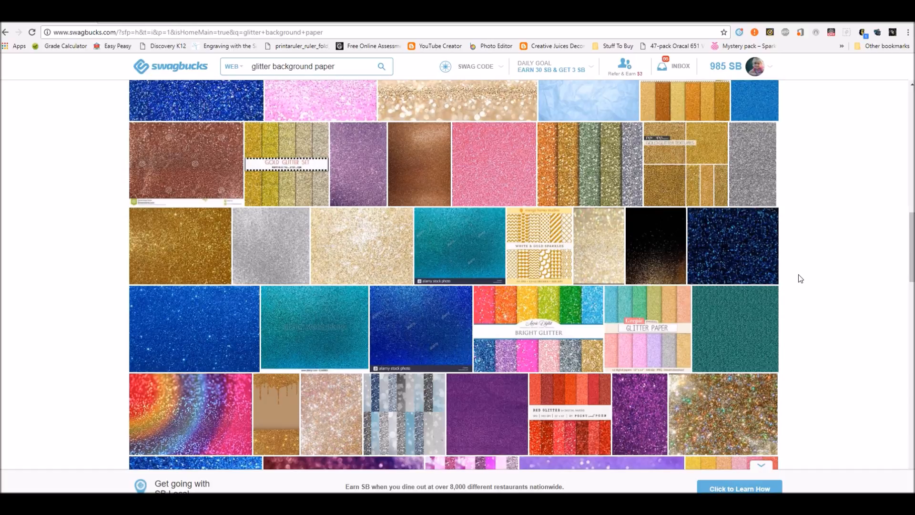
scroll(800, 278, down, 10)
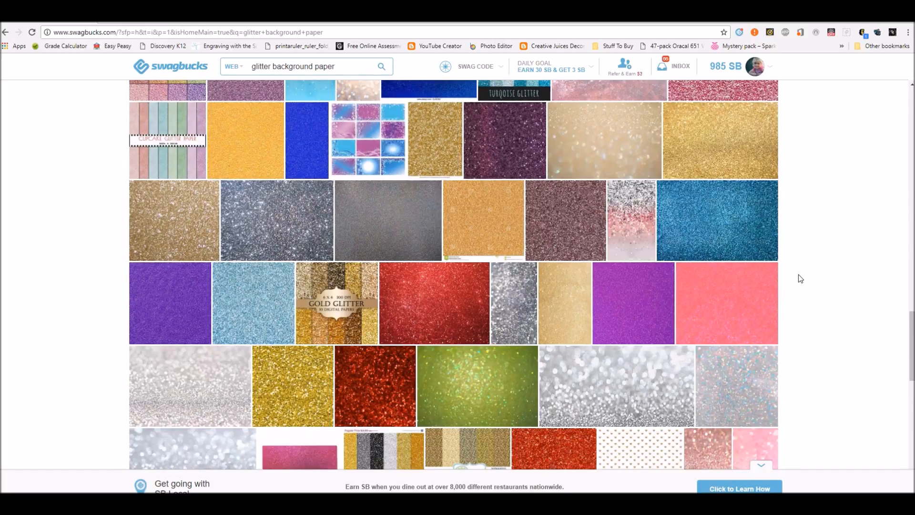
scroll(799, 275, down, 1)
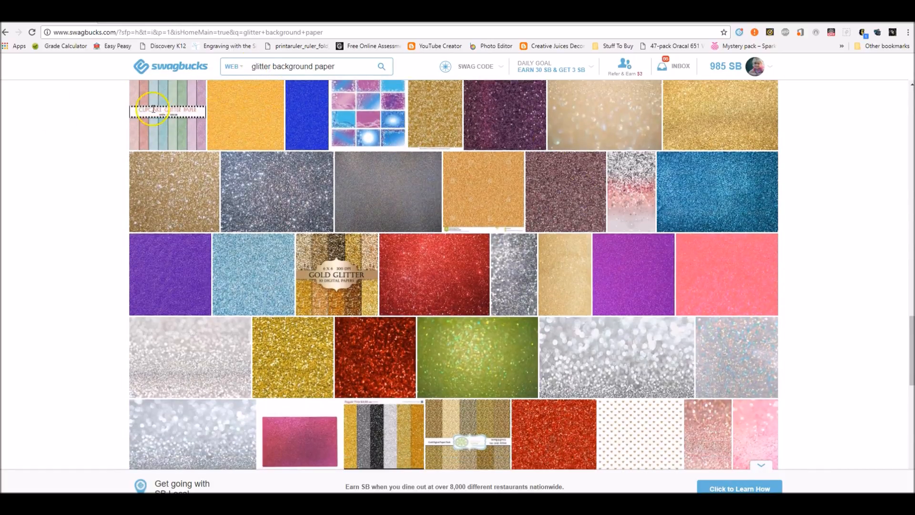
scroll(257, 75, down, 2)
scroll(286, 71, down, 1)
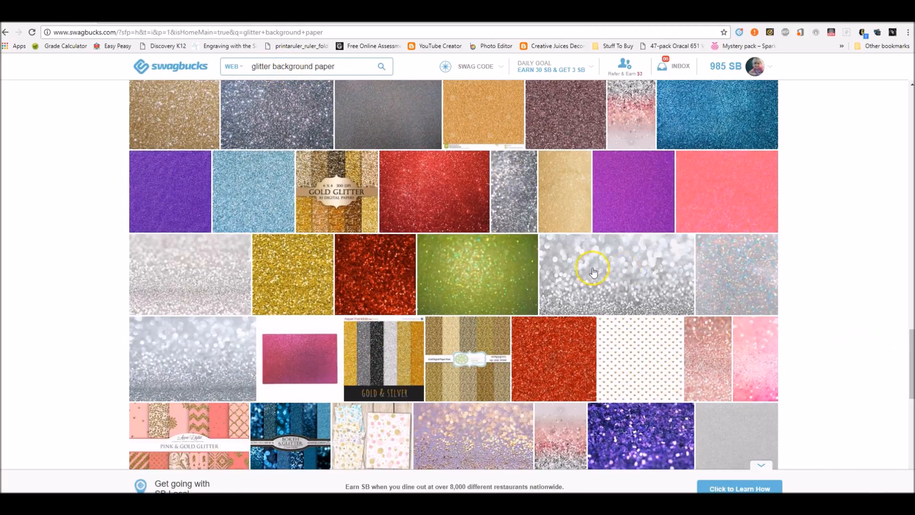
mouse_move(664, 260)
mouse_move(486, 363)
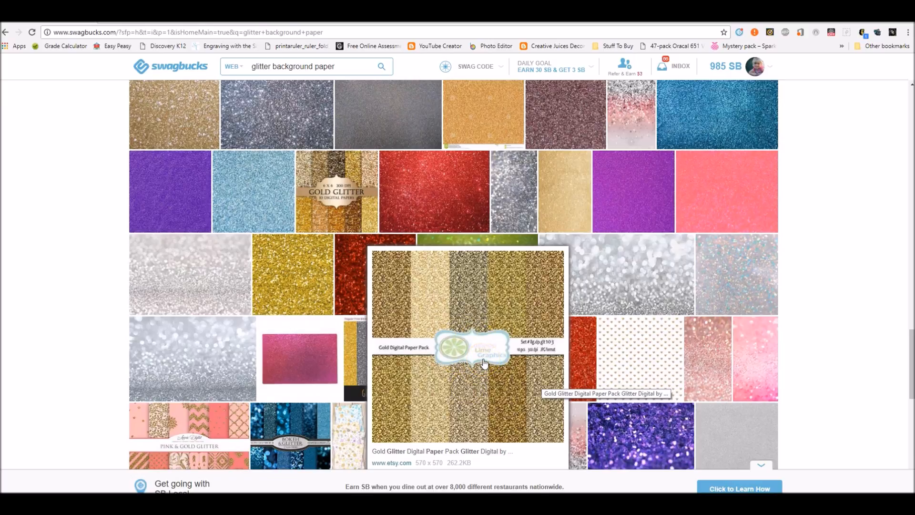
scroll(873, 242, down, 2)
scroll(874, 242, down, 3)
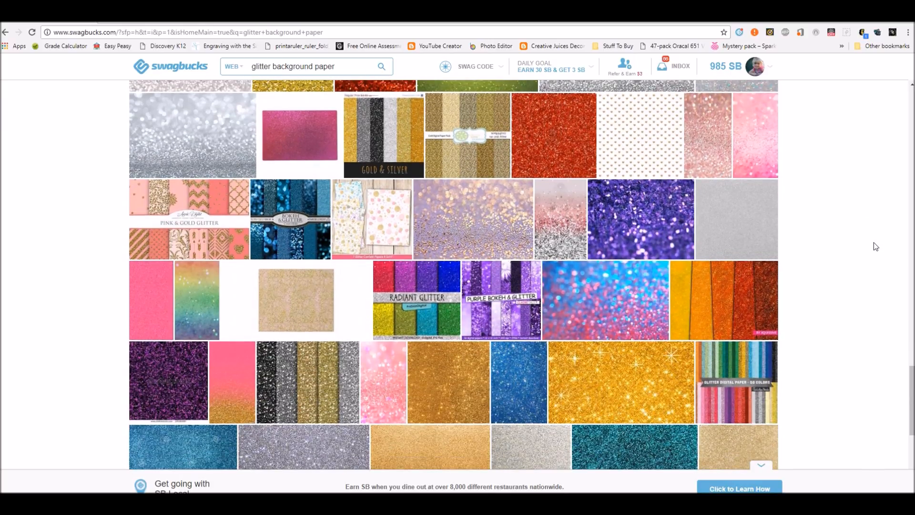
scroll(874, 246, down, 3)
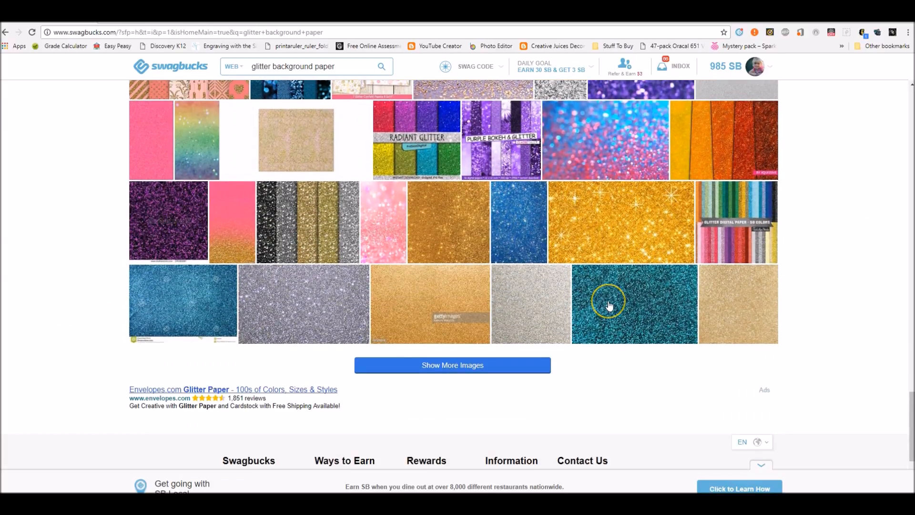
- Open the Glitterex Turquoise image result in its own page, save it as "turquoise glitter" in the Glitter Patterns folder, and close the page
mouse_move(610, 306)
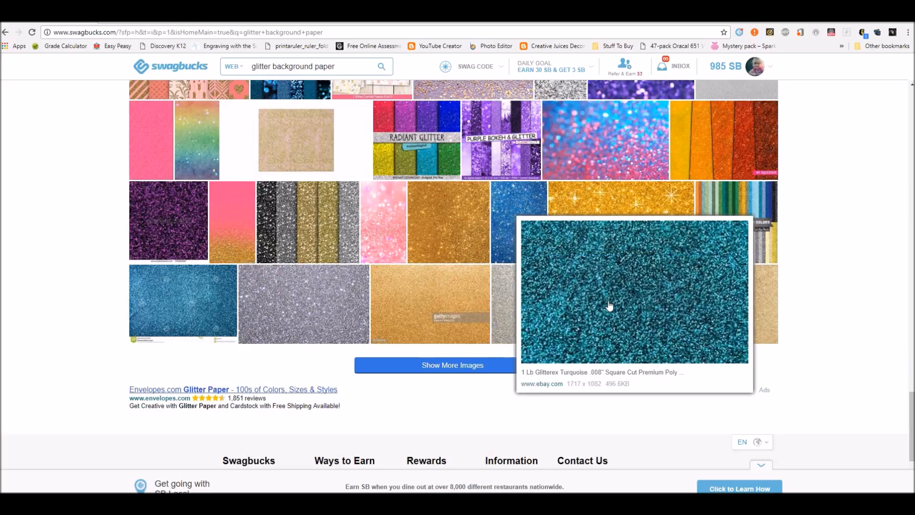
right_click(609, 306)
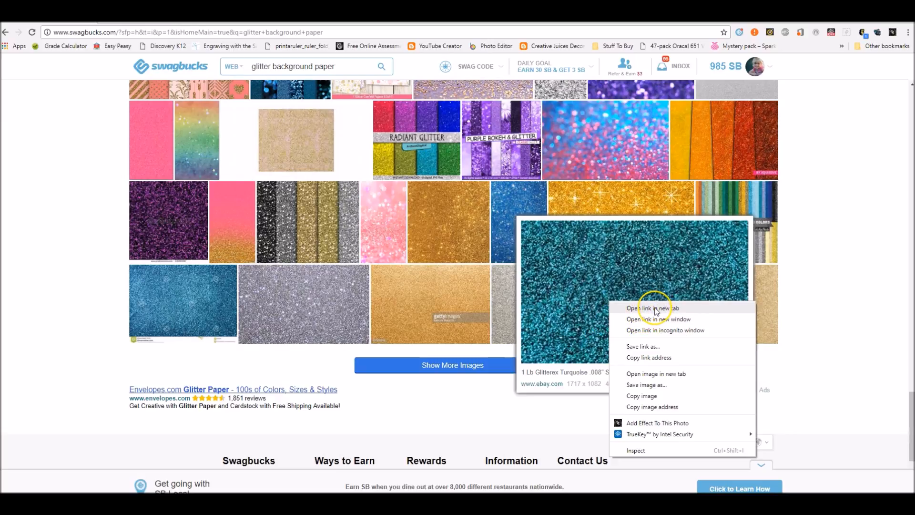
click(656, 309)
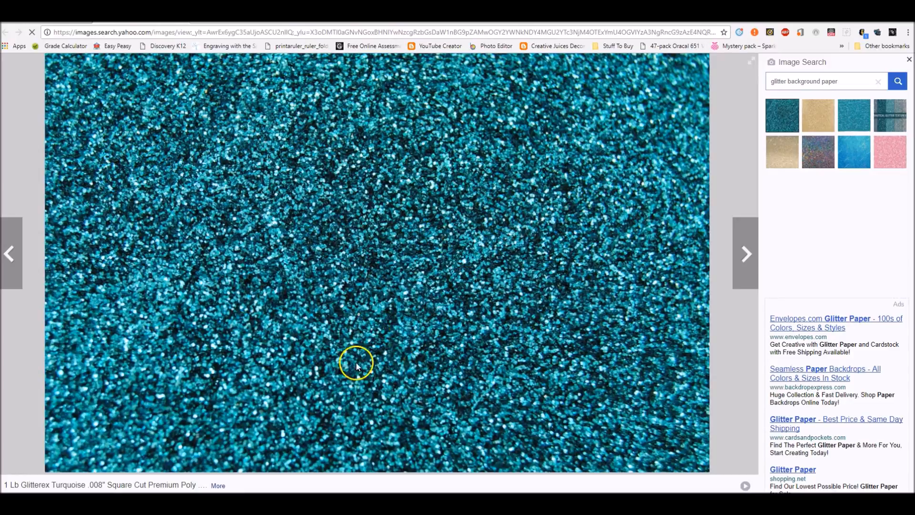
right_click(397, 318)
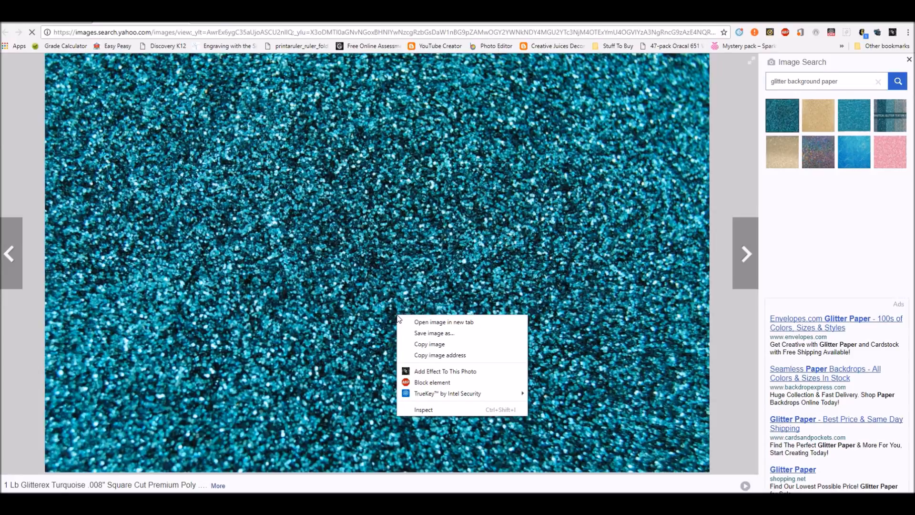
click(405, 334)
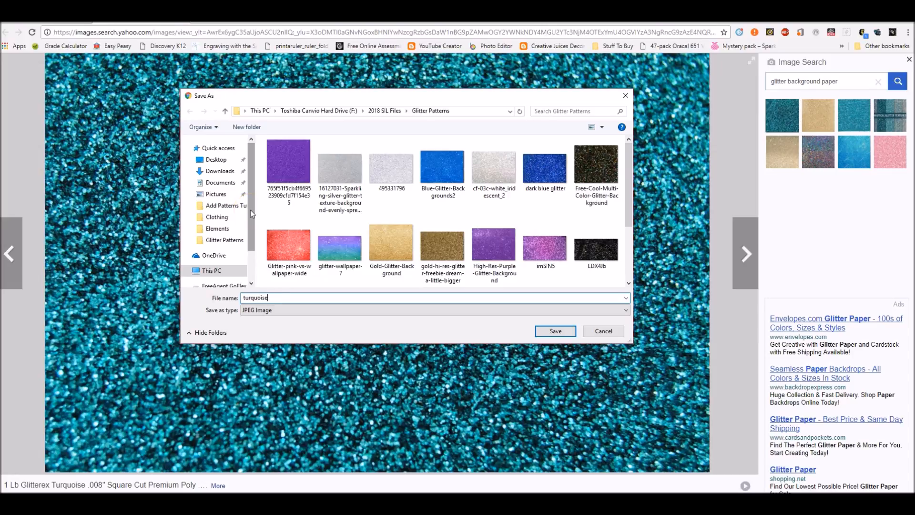
scroll(381, 224, down, 3)
click(290, 298)
key(Return)
key(ctrl+w)
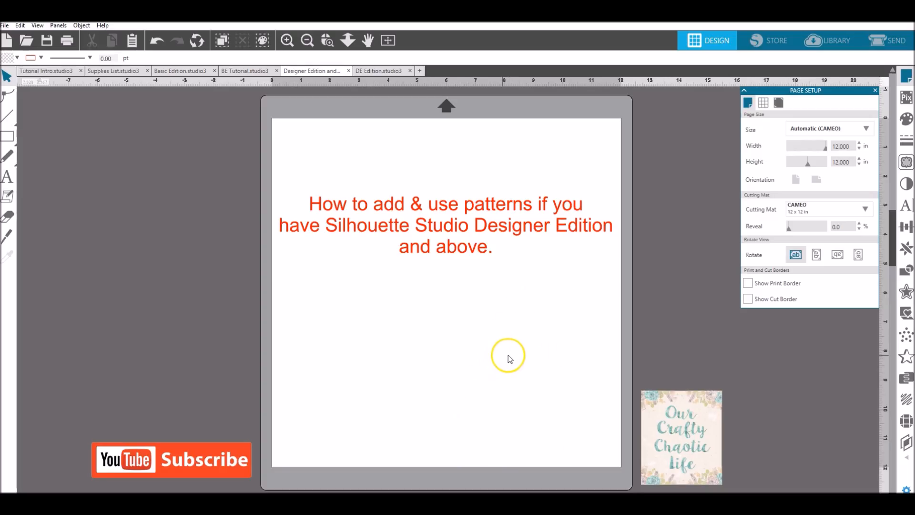
- In the Silhouette Studio library, create a "Polka Dots" subfolder in the cloud account's Patterns folder
click(828, 42)
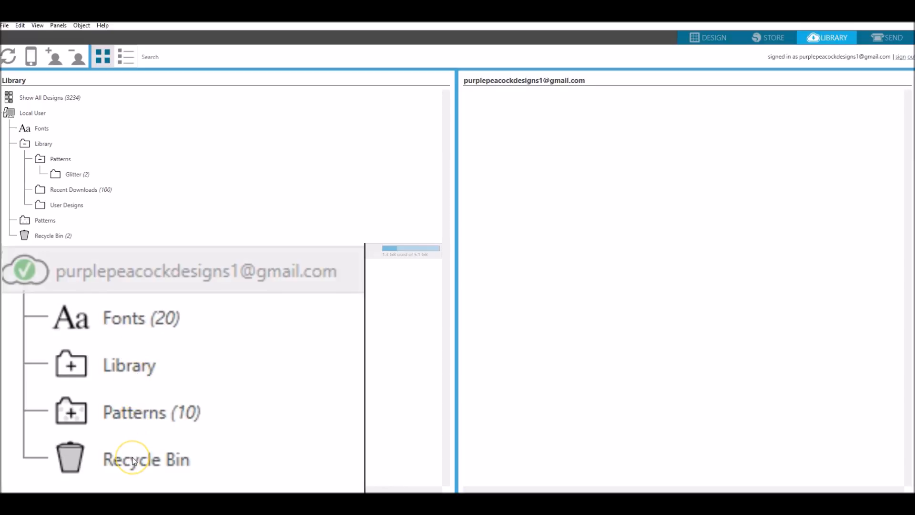
click(139, 417)
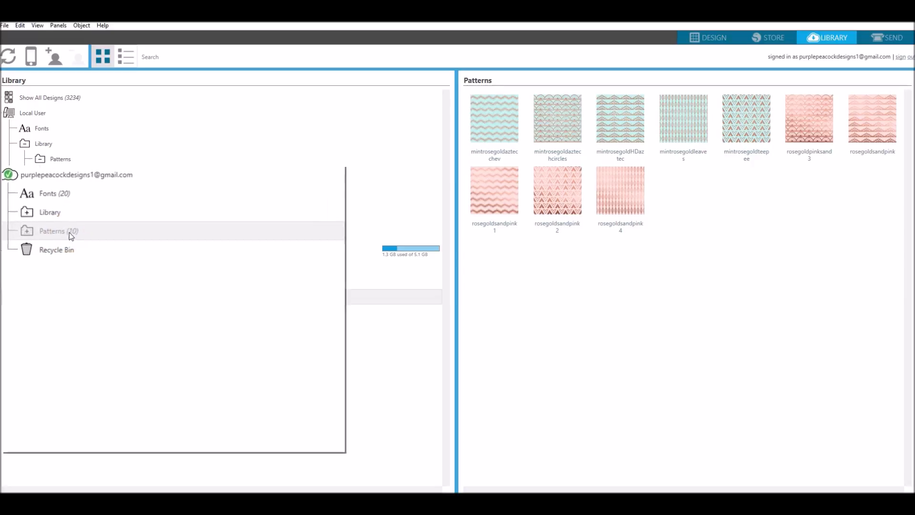
right_click(72, 216)
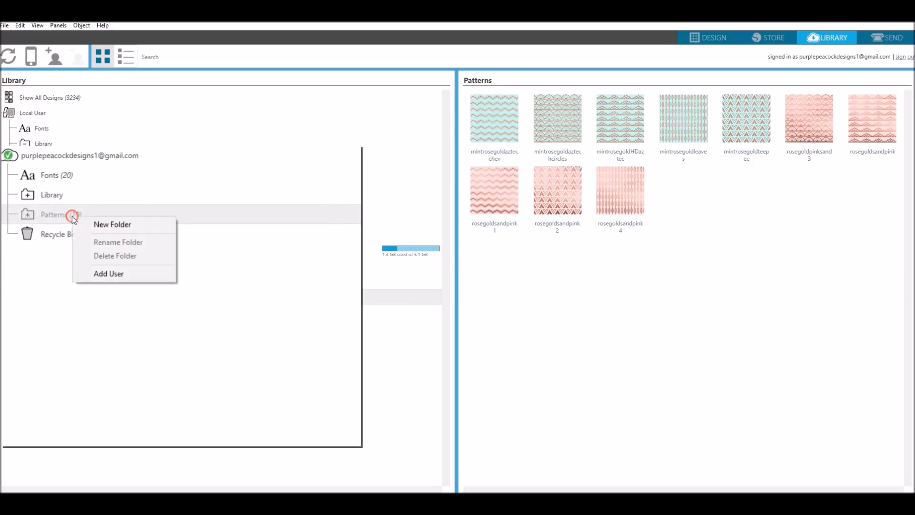
click(94, 223)
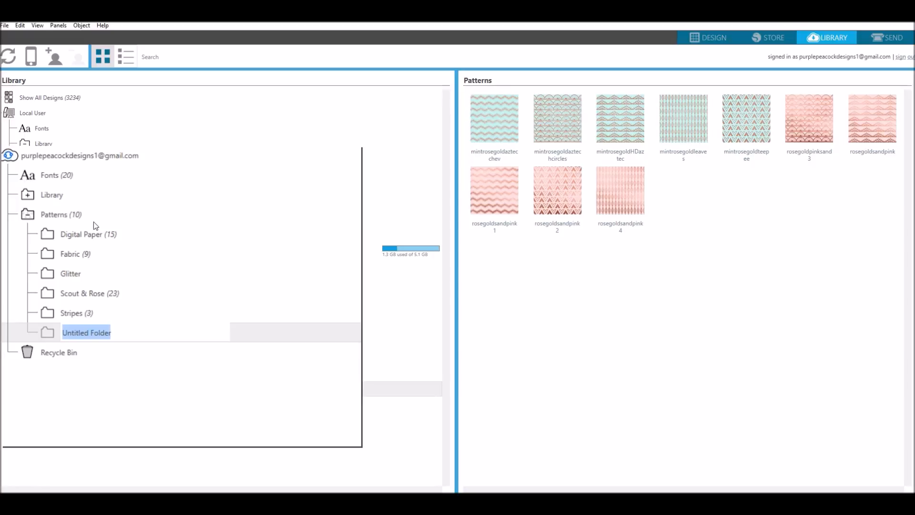
click(168, 221)
click(123, 332)
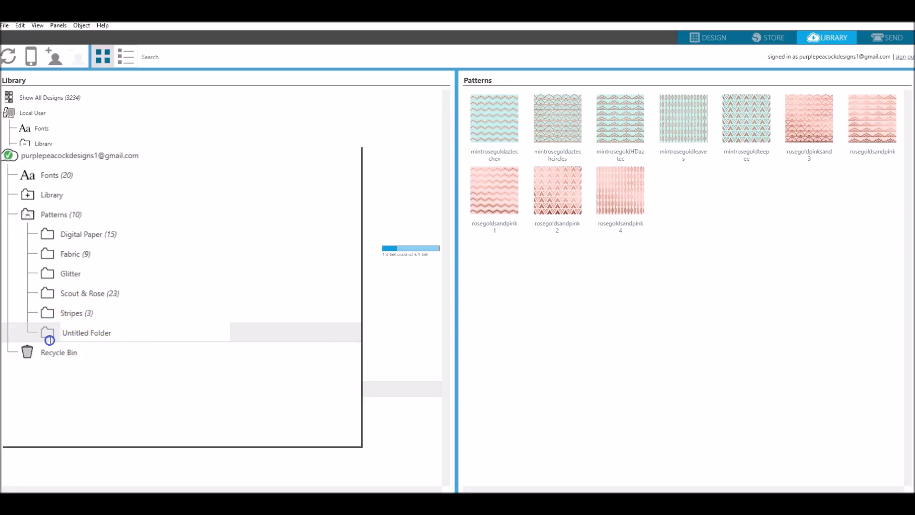
click(56, 336)
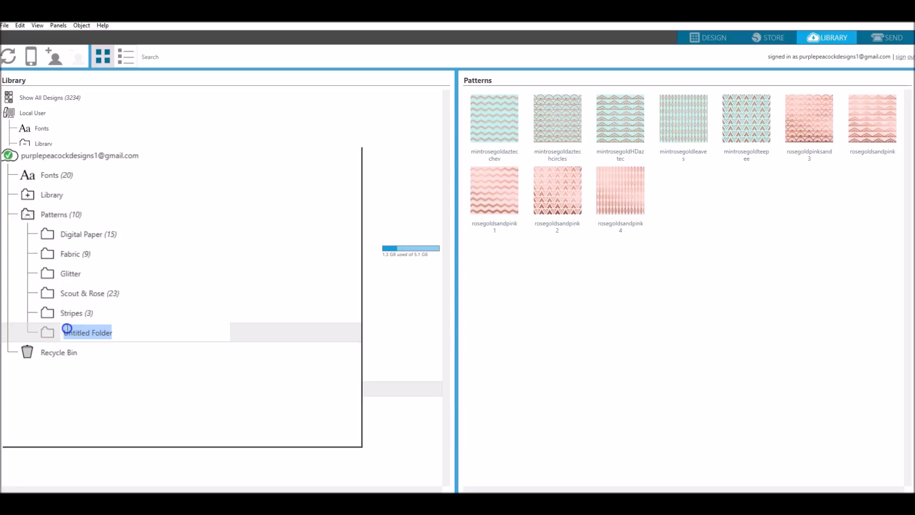
text(Polka Dots)
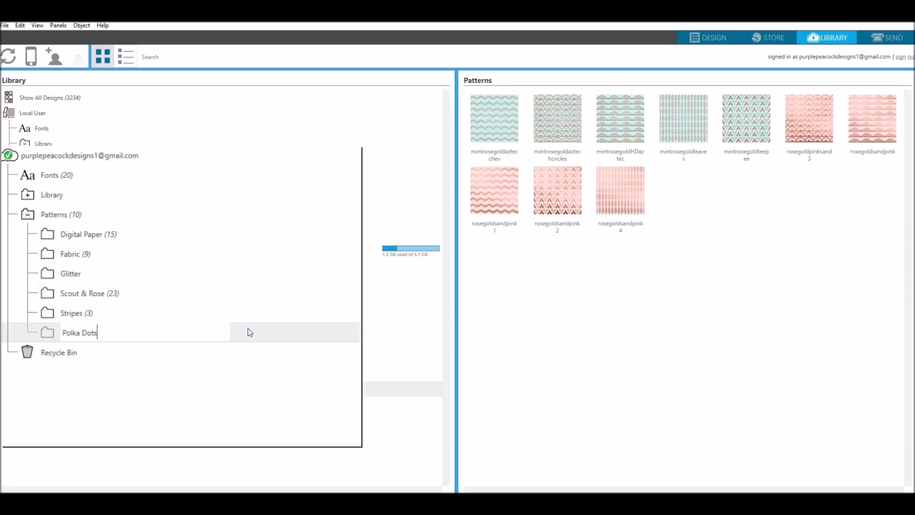
click(277, 293)
- Import all images from the Glitter Patterns folder on the hard drive into the cloud account's Glitter patterns folder
click(267, 274)
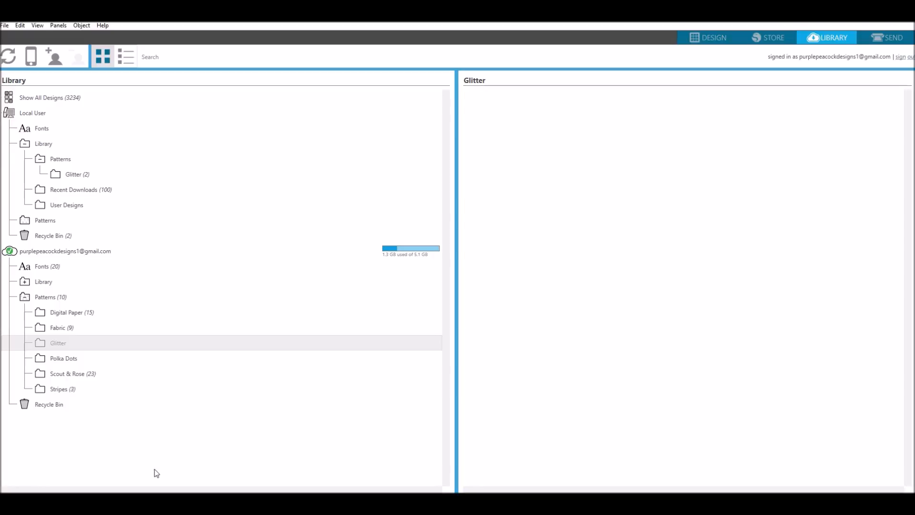
key(alt+Tab)
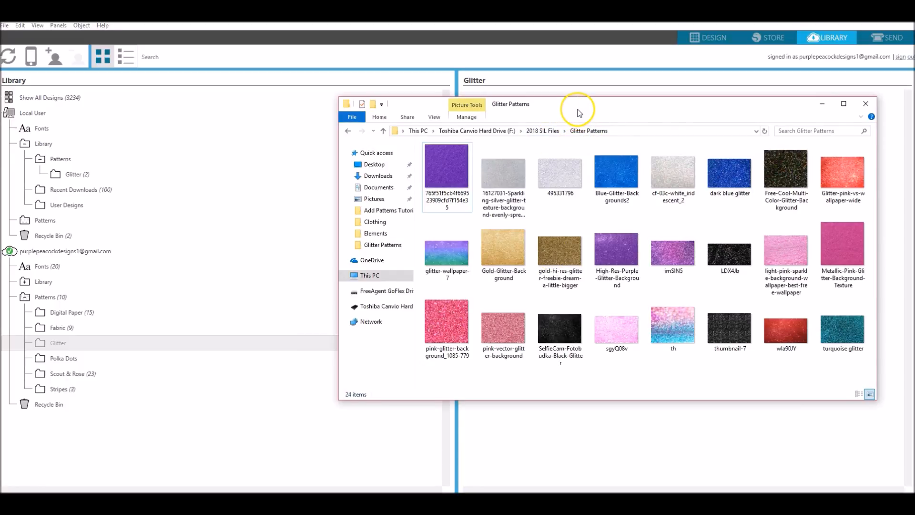
drag(554, 101, 461, 88)
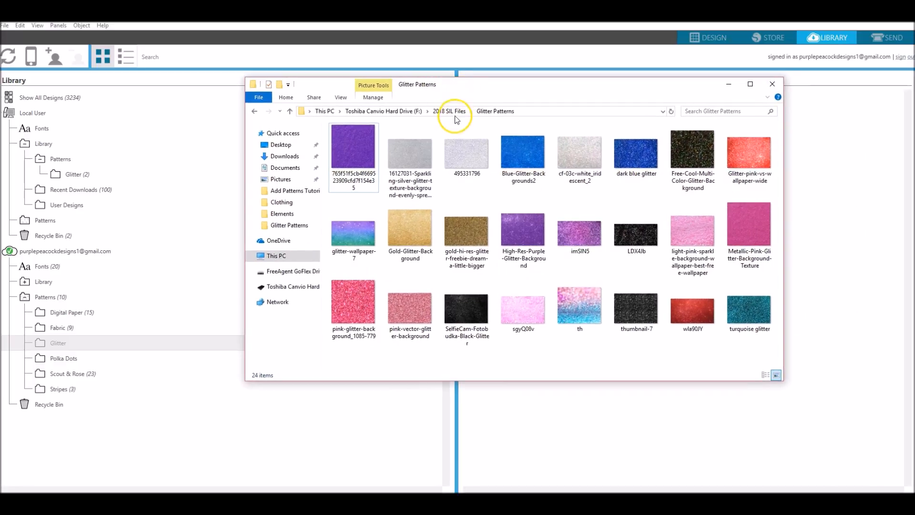
click(493, 114)
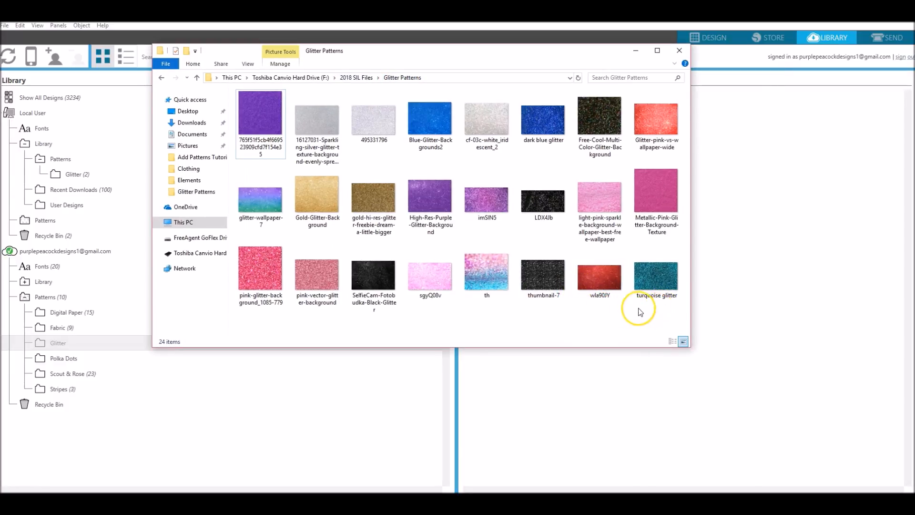
click(681, 303)
drag(682, 303, 228, 65)
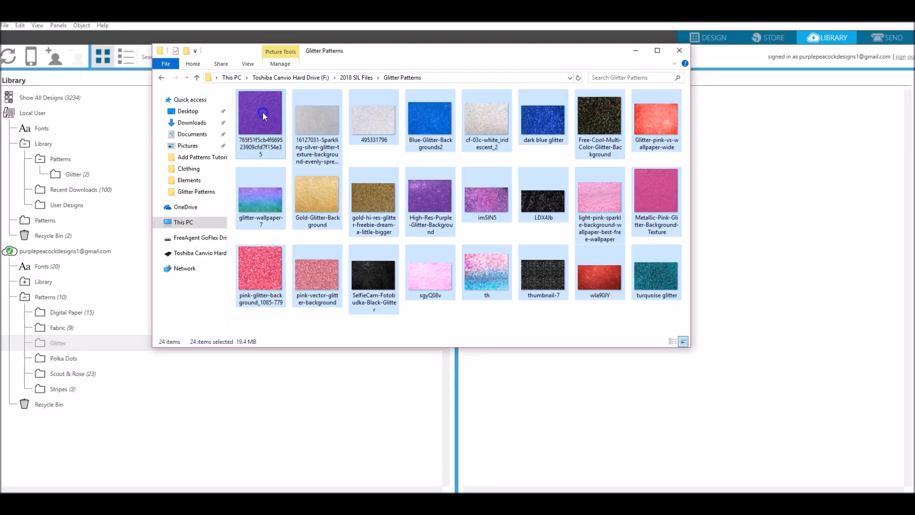
drag(263, 115, 765, 233)
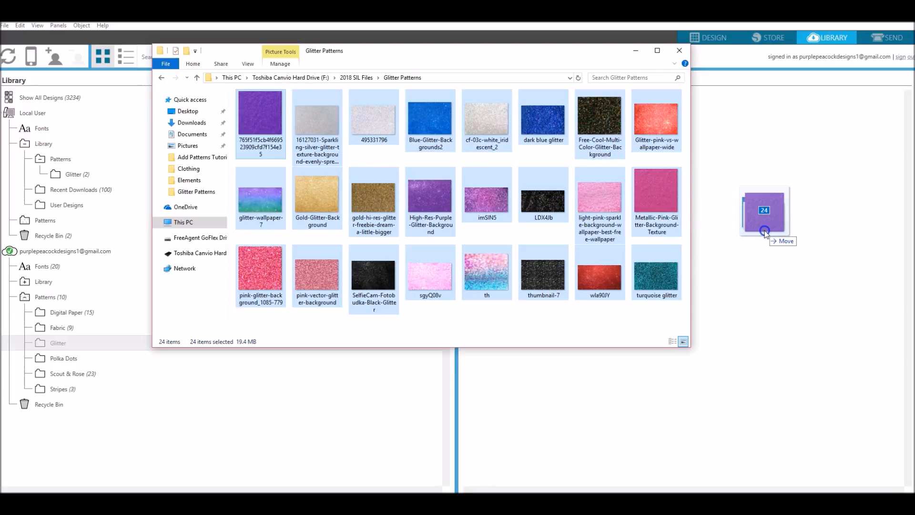
drag(765, 233, 765, 233)
drag(766, 234, 765, 234)
drag(766, 233, 766, 234)
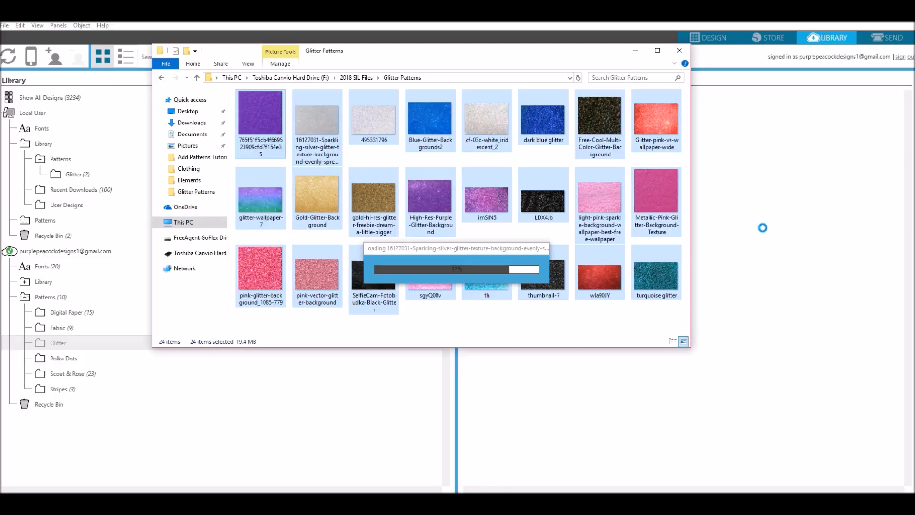
click(636, 51)
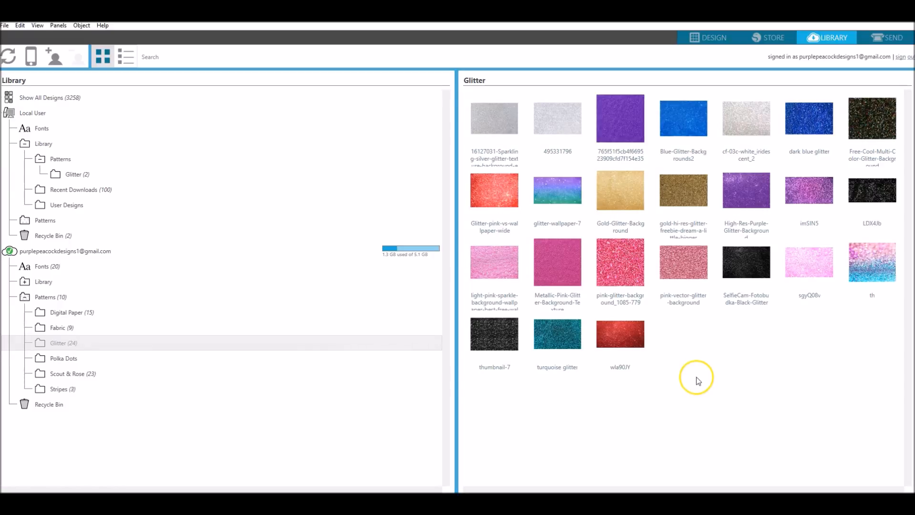
- Return to the design workspace, switch to the DE Edition.studio3 document and display the available fill patterns
click(714, 38)
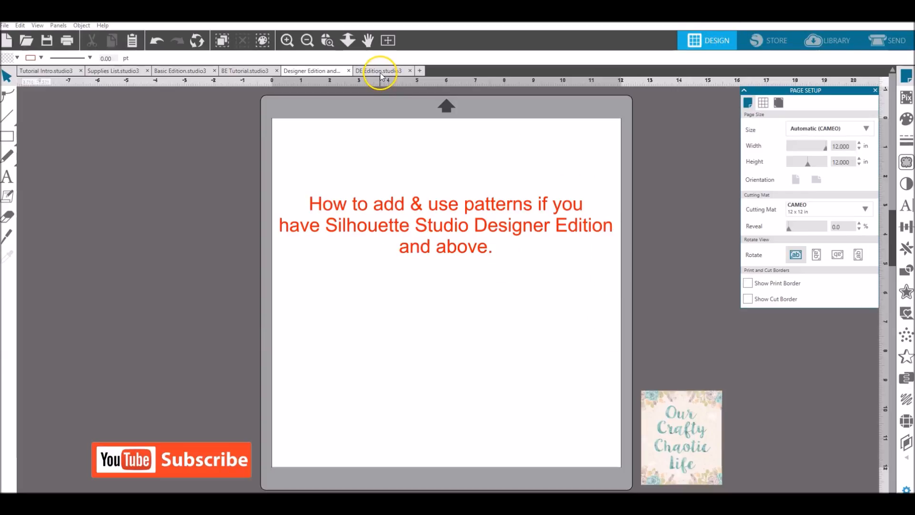
click(382, 71)
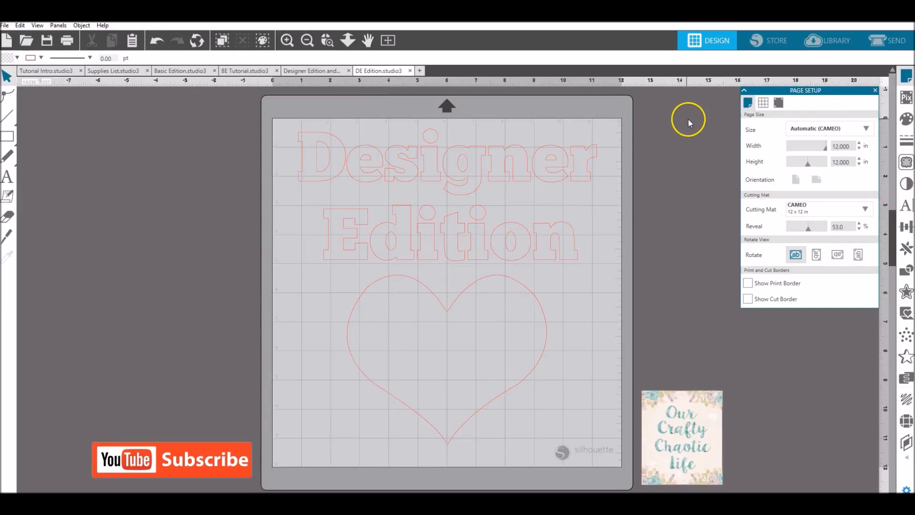
click(905, 121)
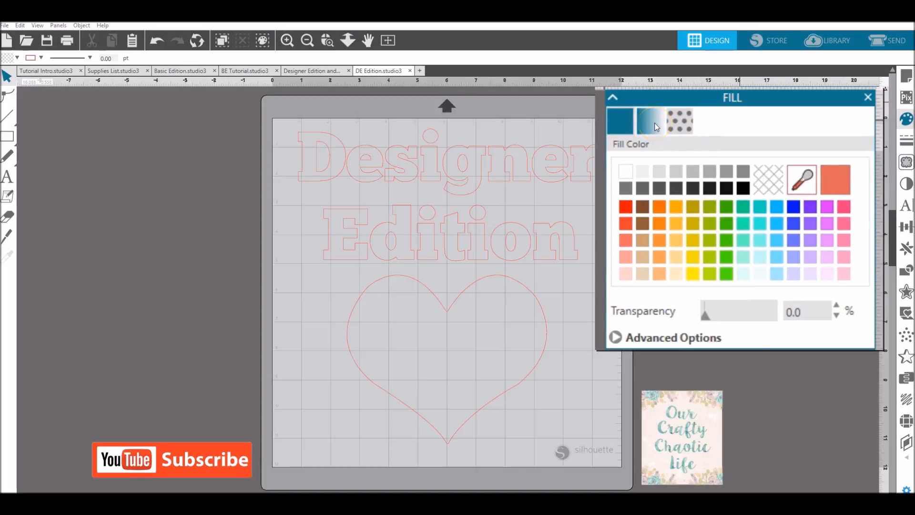
click(684, 117)
click(736, 235)
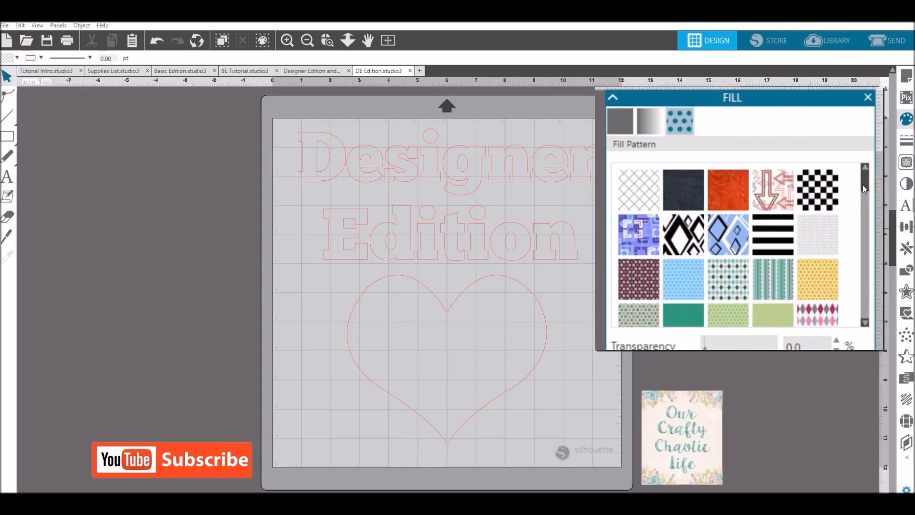
- Fill the "Designer Edition" text with the turquoise pattern from the Glitter category and make its outline transparent
drag(863, 185, 863, 230)
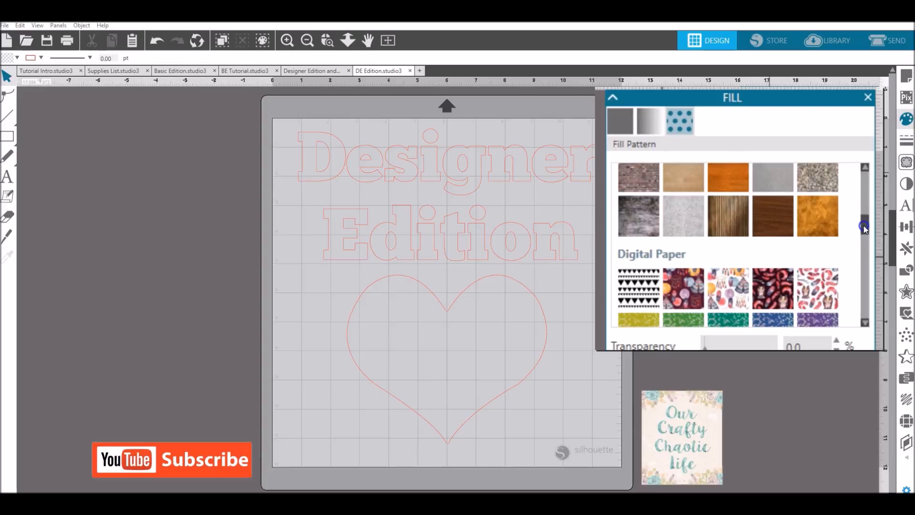
drag(864, 225, 864, 255)
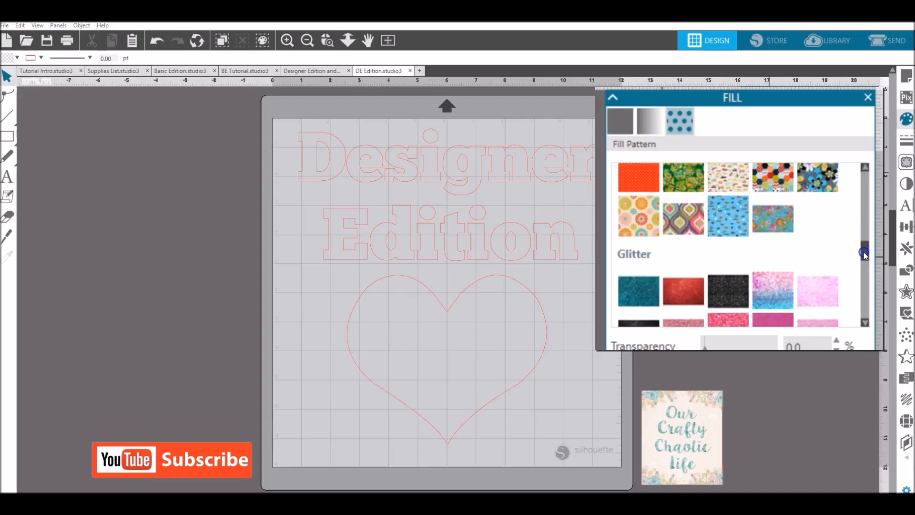
drag(864, 255, 863, 315)
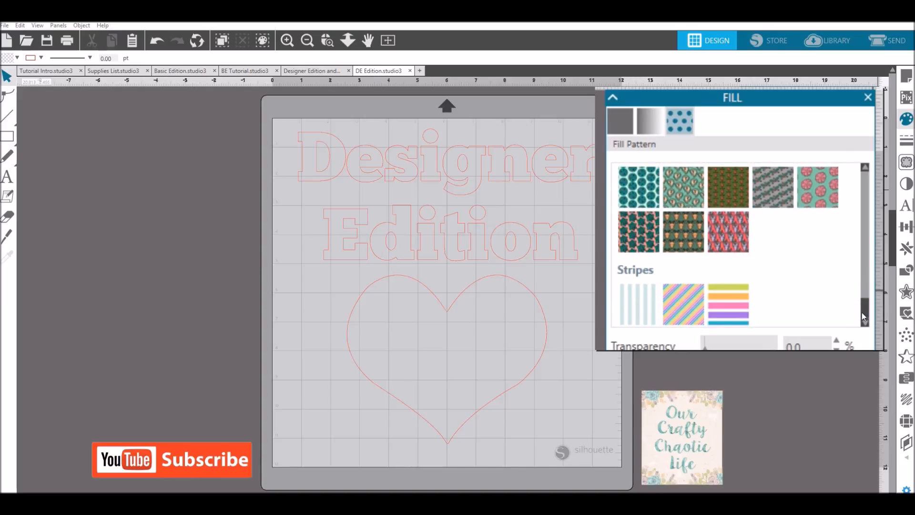
click(865, 313)
drag(866, 313, 865, 261)
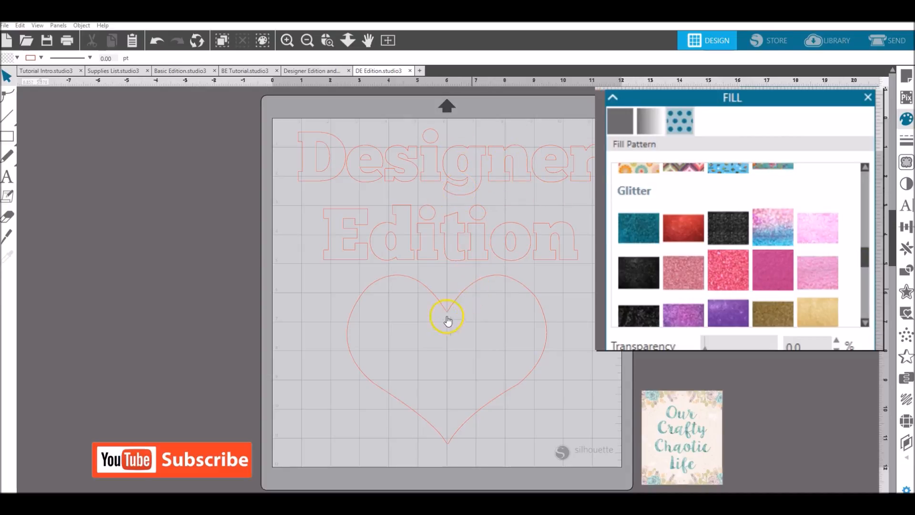
click(498, 256)
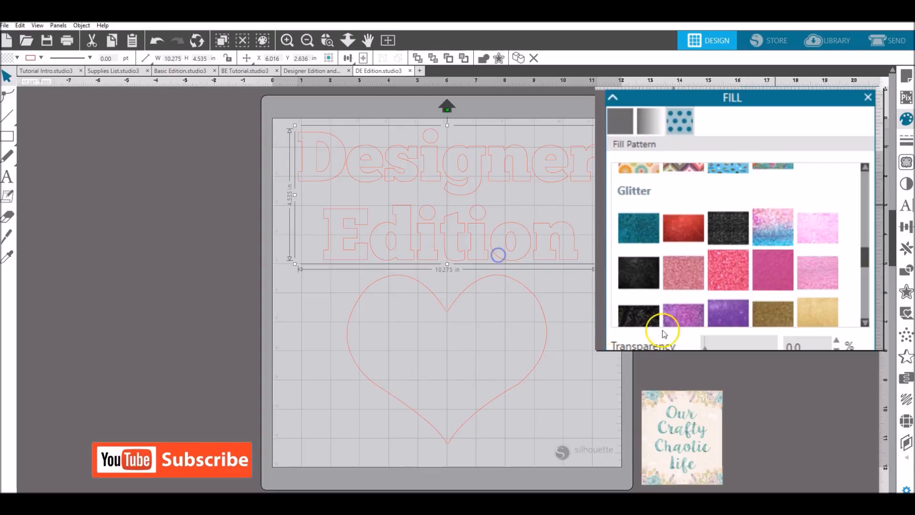
click(633, 237)
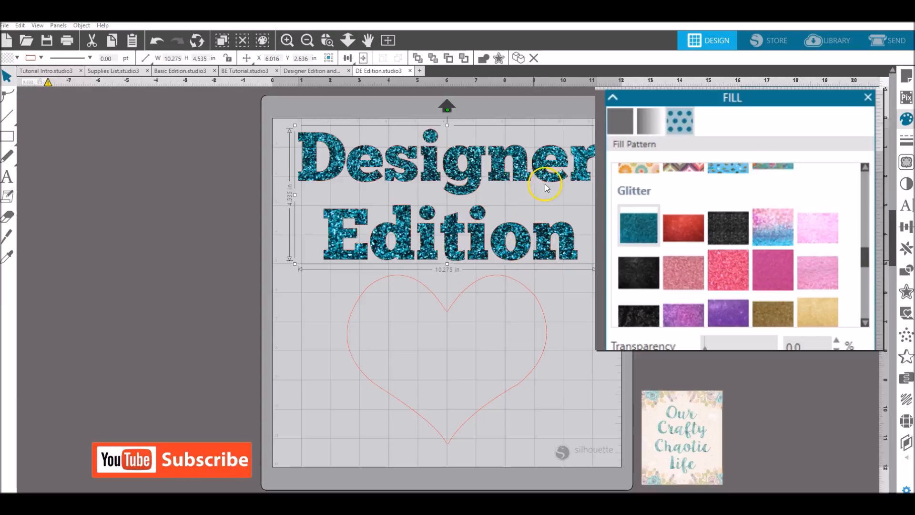
click(41, 59)
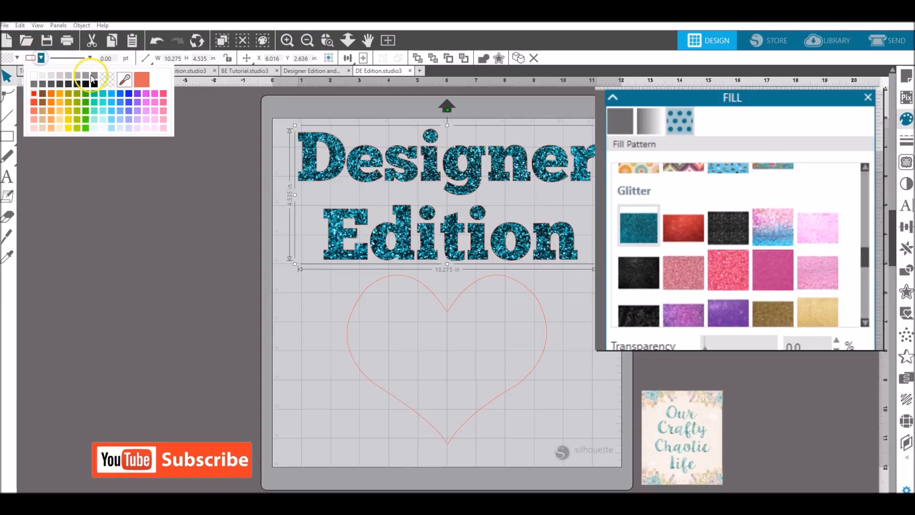
click(462, 180)
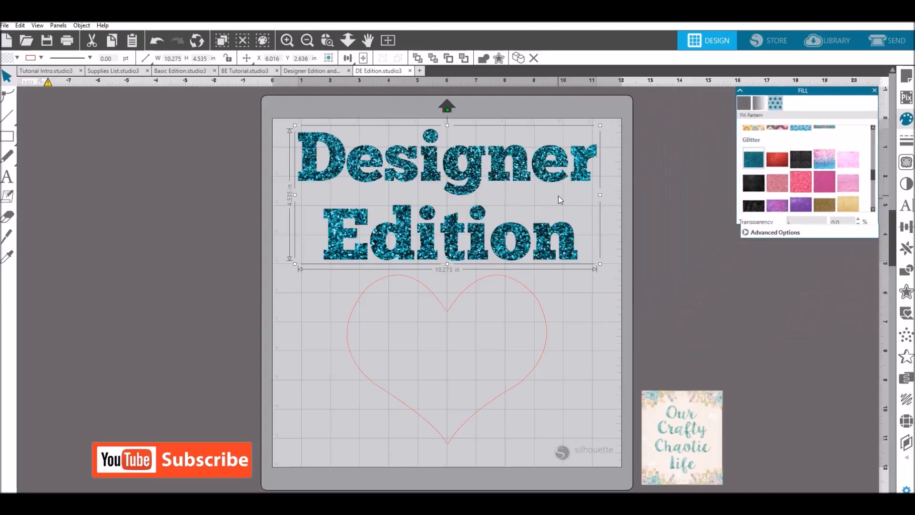
- Expand the advanced pattern fill options for the "Designer Edition" text and examine the mirror, aspect ratio and rotation choices
click(759, 233)
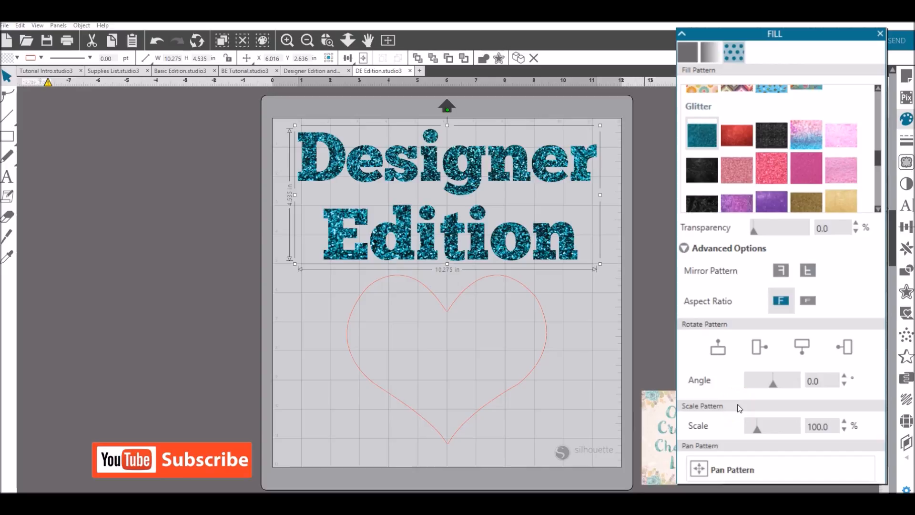
click(807, 272)
click(746, 304)
click(760, 346)
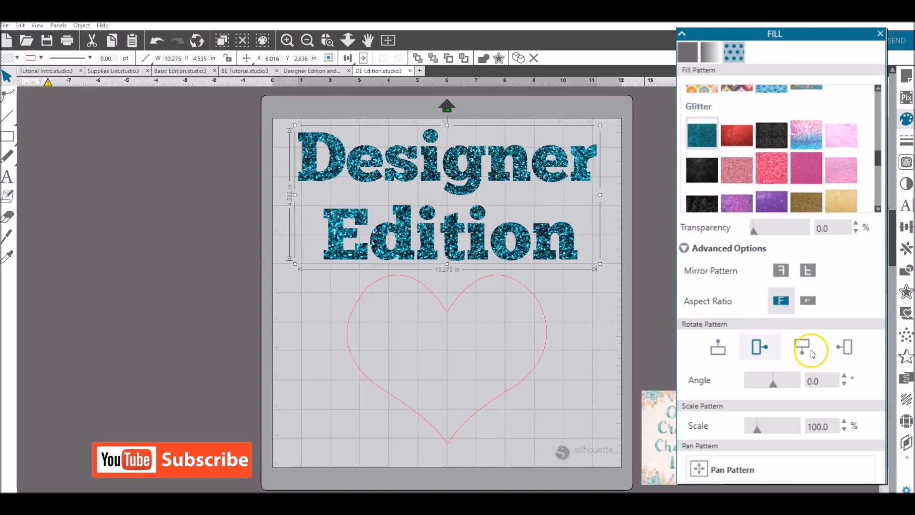
click(810, 352)
click(848, 349)
click(759, 347)
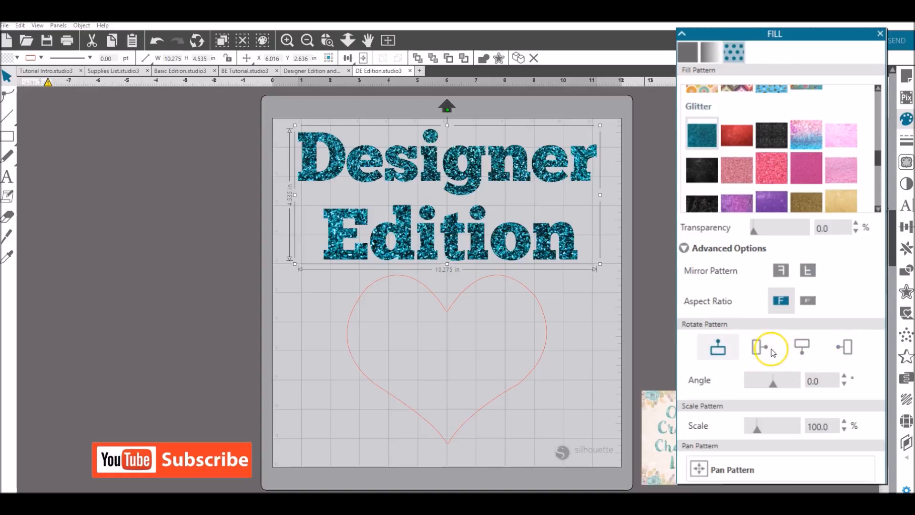
click(851, 351)
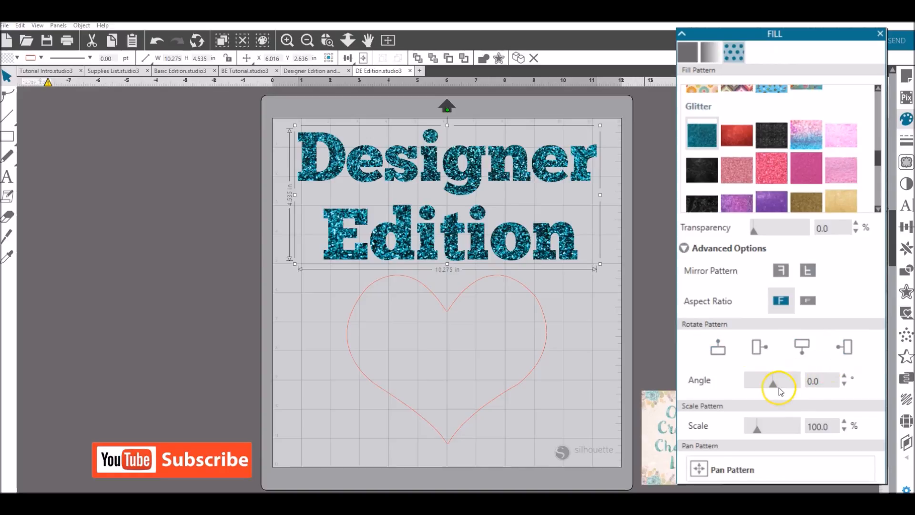
- Rotate the text's turquoise glitter pattern to 35 degrees and scale the pattern to 41%
mouse_move(773, 386)
mouse_down()
mouse_move(791, 386)
mouse_move(780, 387)
mouse_up()
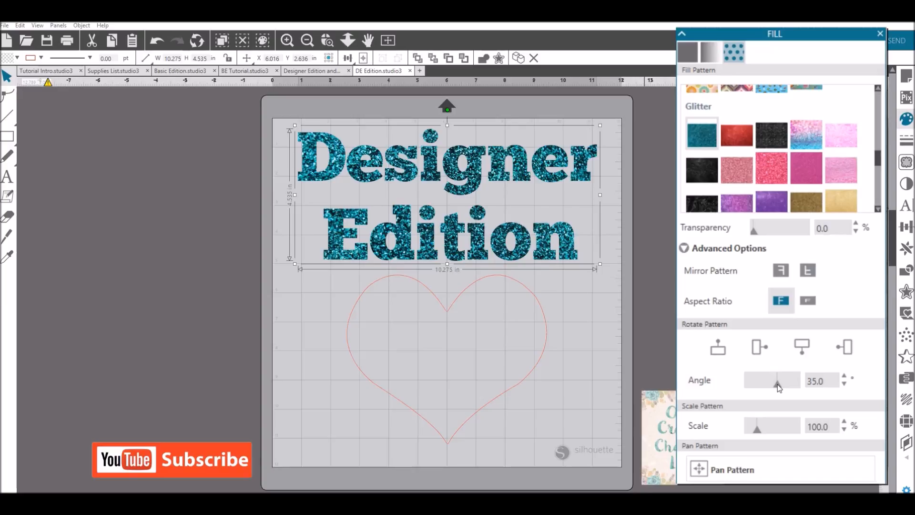
click(760, 431)
drag(760, 431, 766, 431)
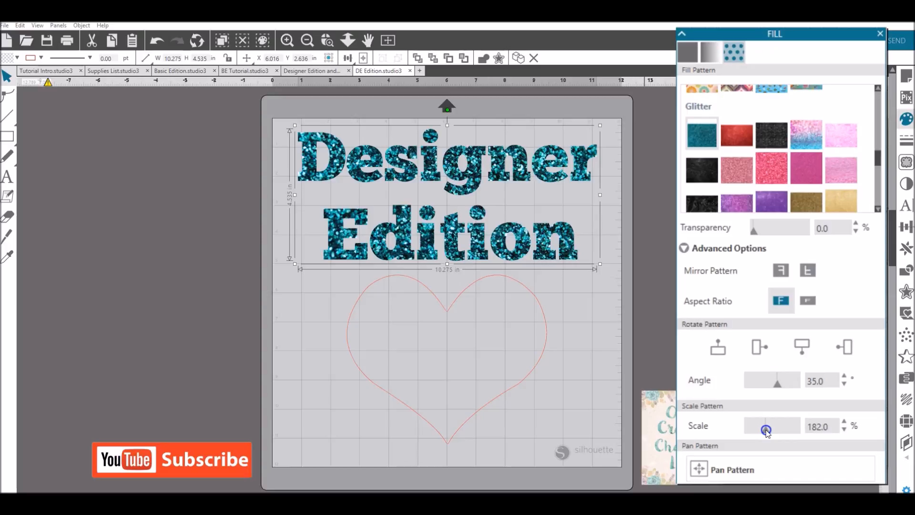
drag(766, 431, 752, 431)
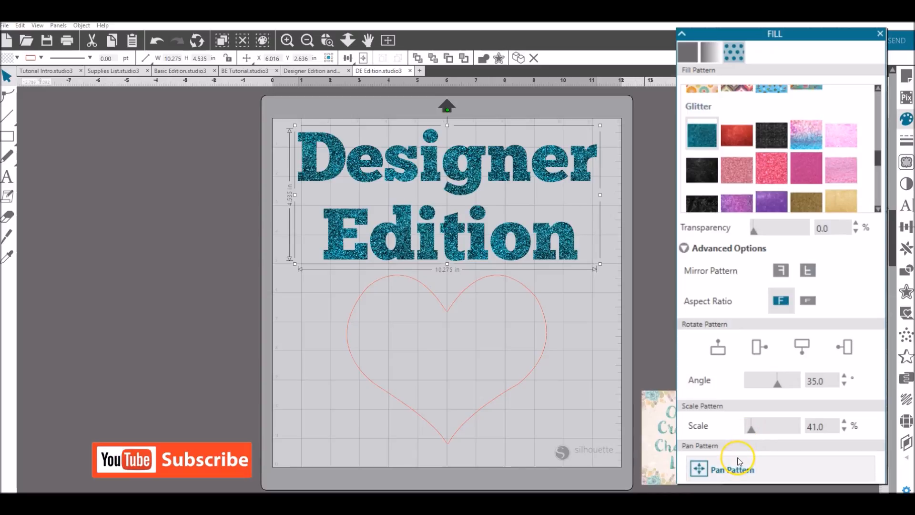
- Pan the turquoise glitter pattern inside the "Designer Edition" text to shift its position, finishing with a slight move to the left
click(729, 474)
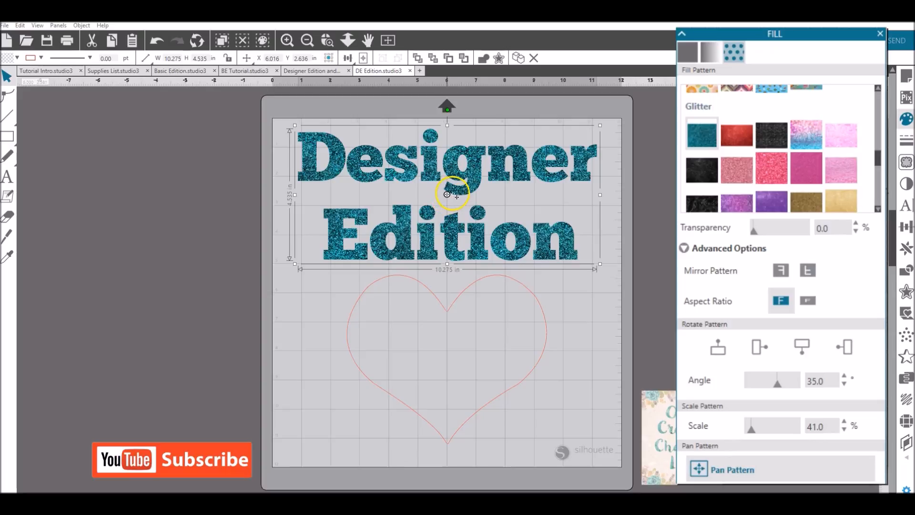
click(447, 194)
drag(447, 195, 464, 195)
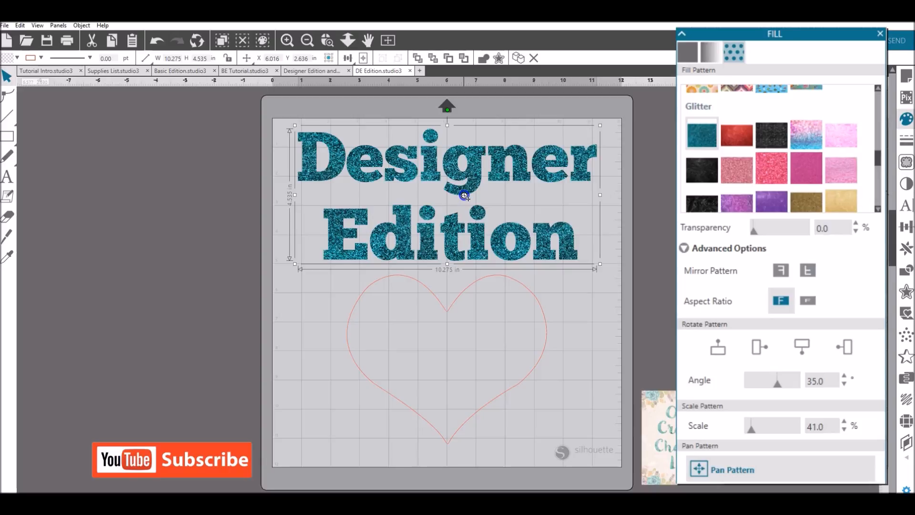
drag(465, 196, 441, 214)
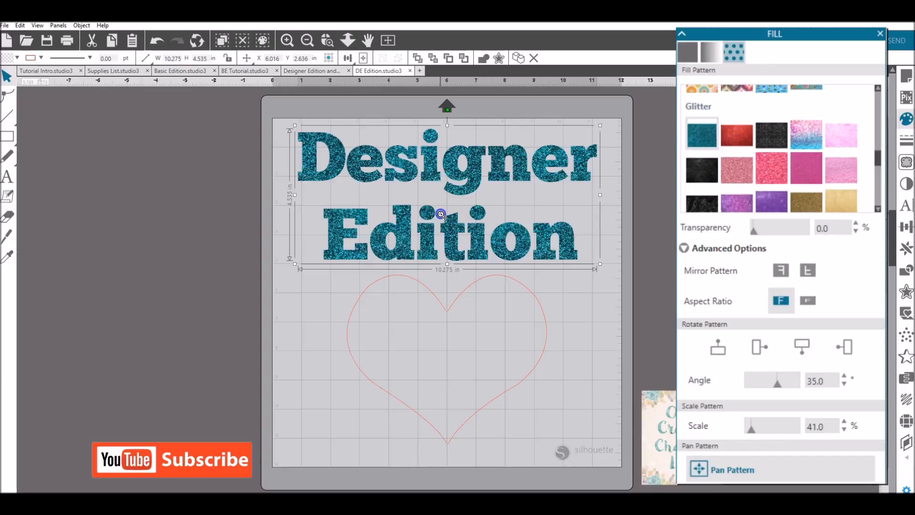
mouse_move(440, 214)
mouse_down()
mouse_move(434, 203)
mouse_move(431, 211)
mouse_move(448, 211)
mouse_move(423, 205)
mouse_move(445, 201)
mouse_up()
click(739, 479)
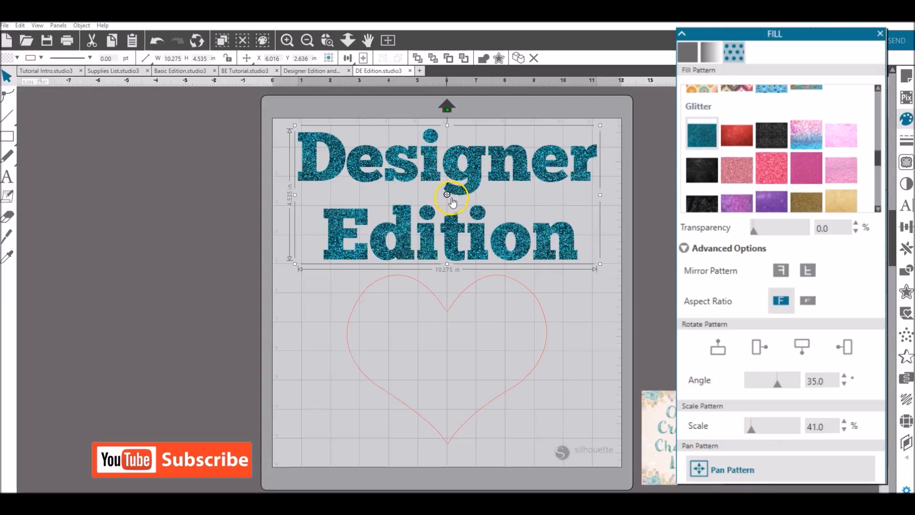
drag(448, 194, 425, 197)
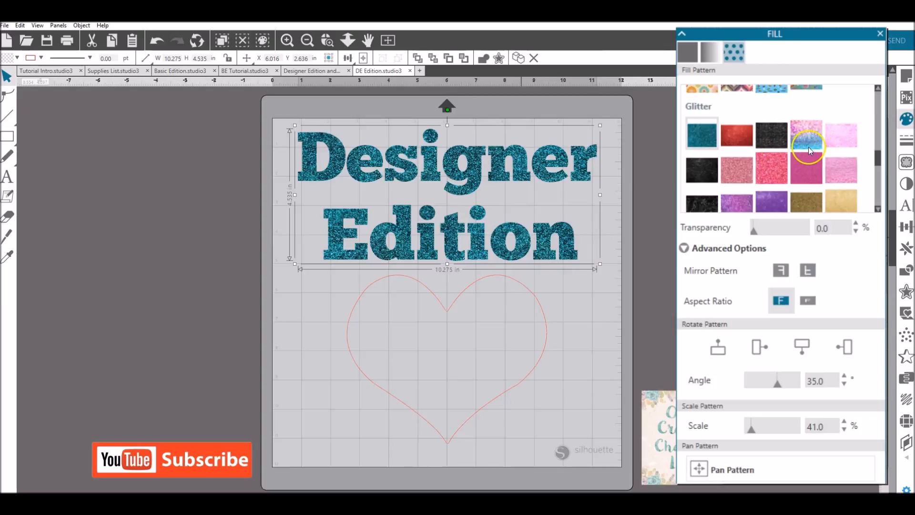
- Refill the "Designer Edition" text with the bright coral-pink glitter pattern, set at a 5-degree angle and 41% scale
click(771, 170)
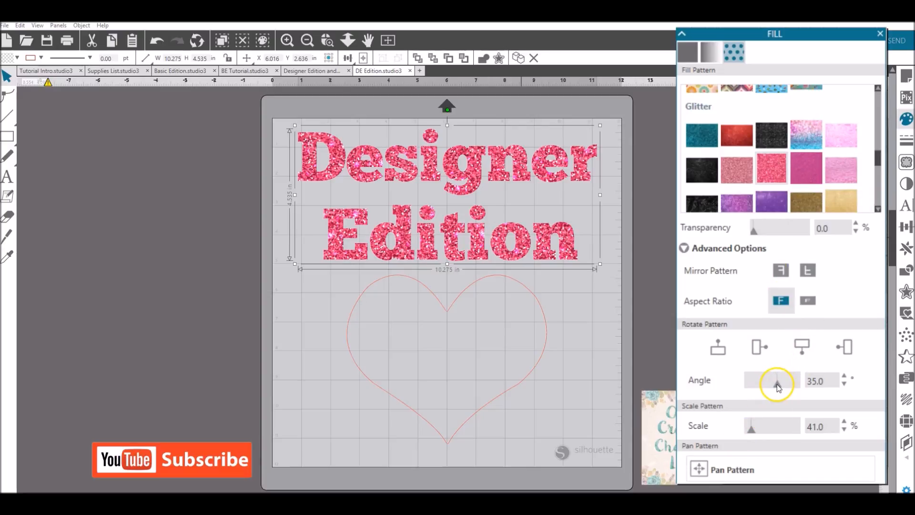
drag(777, 384, 774, 382)
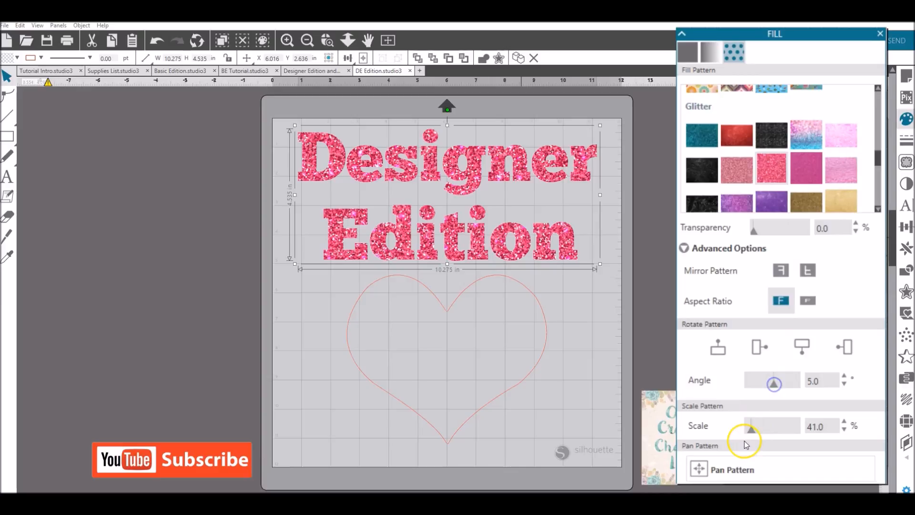
drag(750, 432, 751, 430)
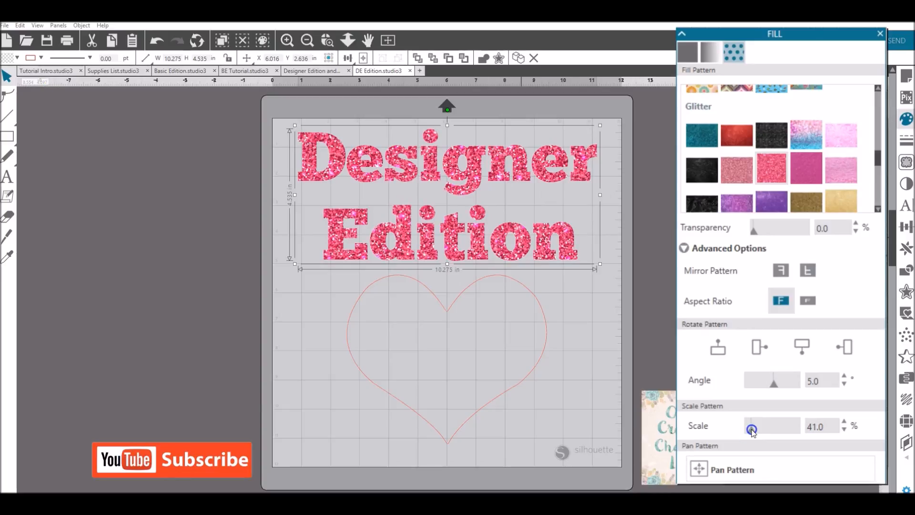
drag(752, 430, 750, 432)
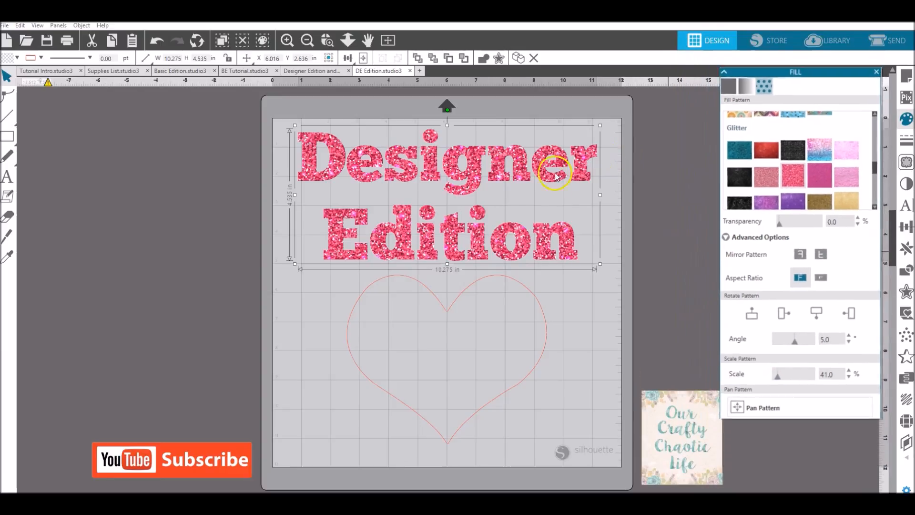
- Fill the heart below the text with the blue airplane pattern from the Fabric category
click(567, 294)
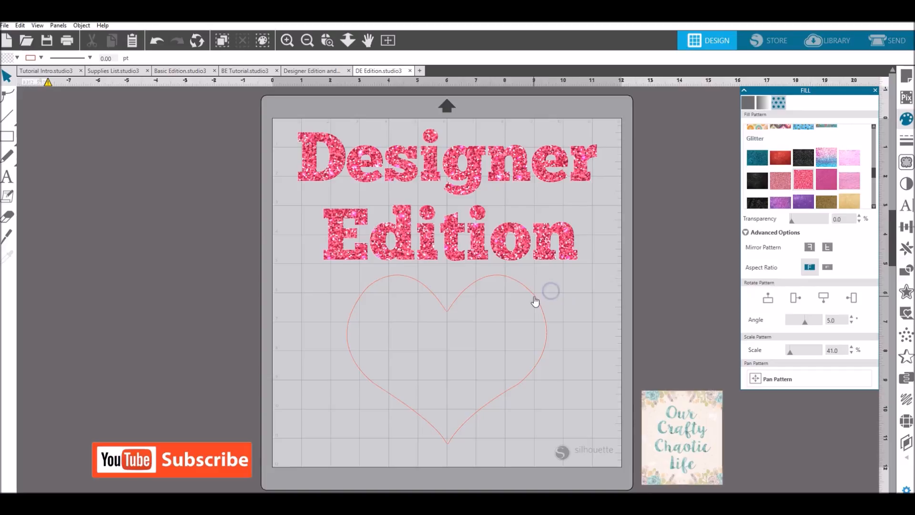
click(534, 297)
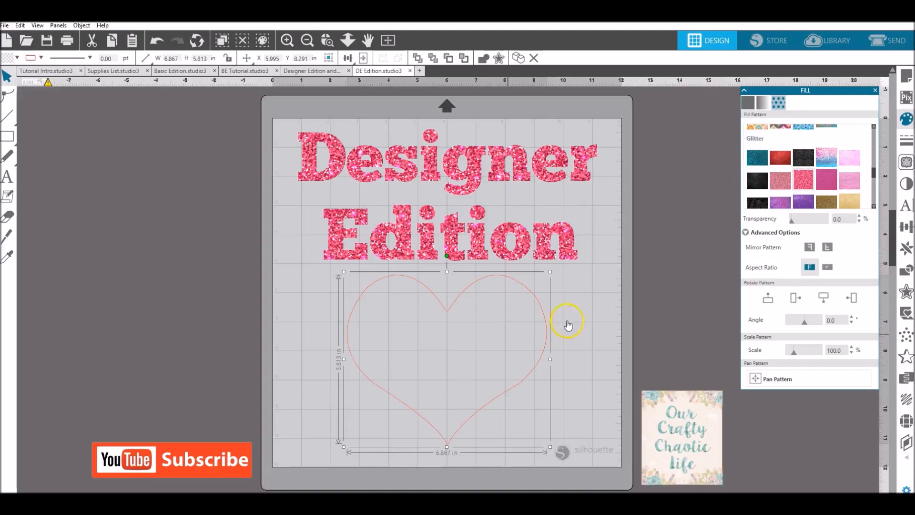
scroll(818, 195, up, 1)
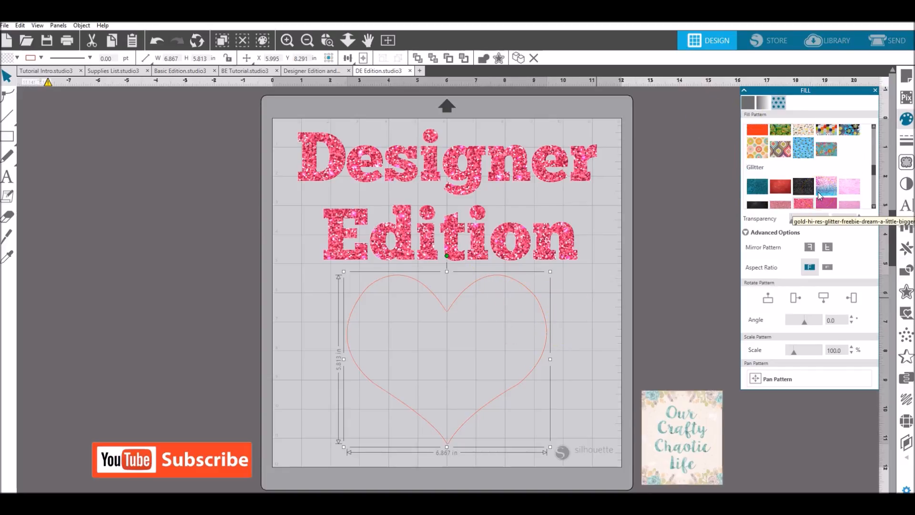
scroll(854, 192, up, 1)
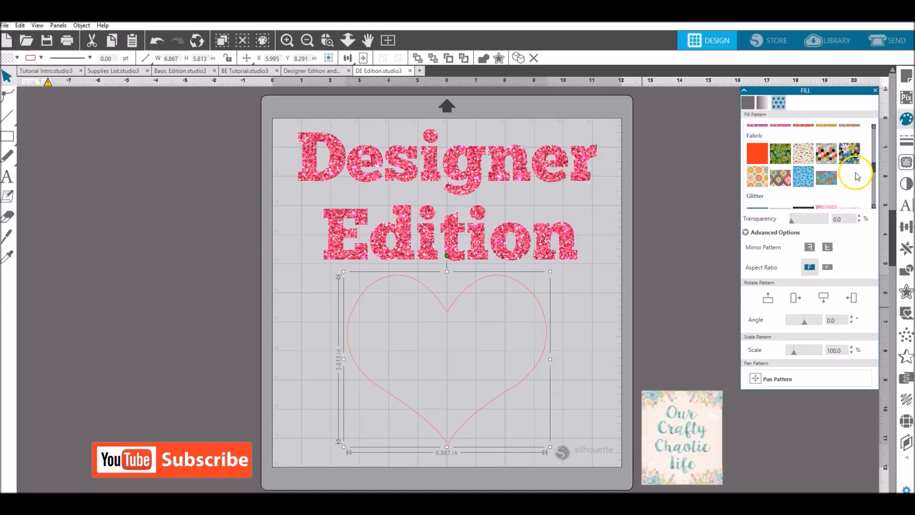
click(803, 176)
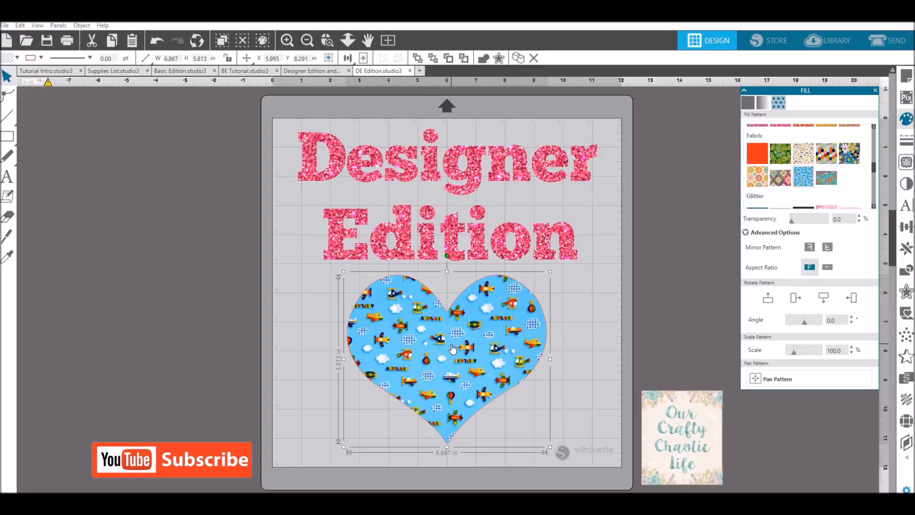
click(559, 373)
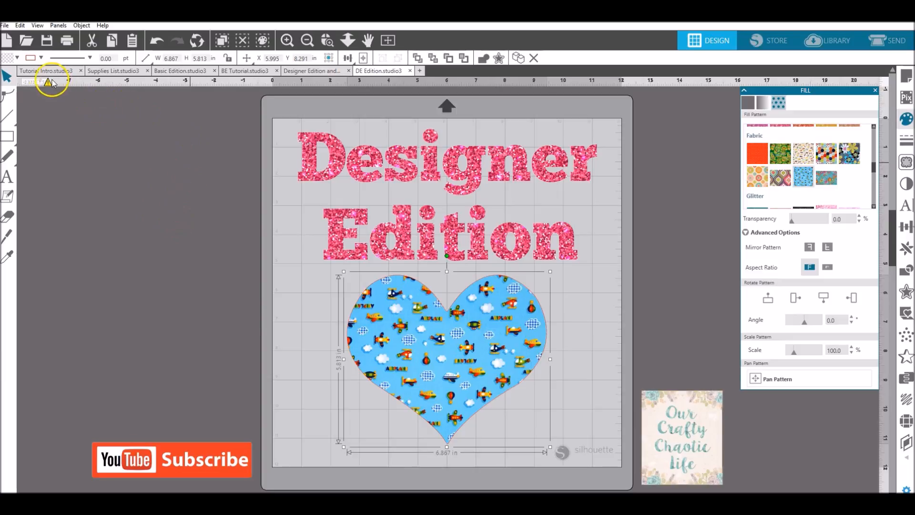
- Set the heart's outline thickness to 6 pt
click(41, 57)
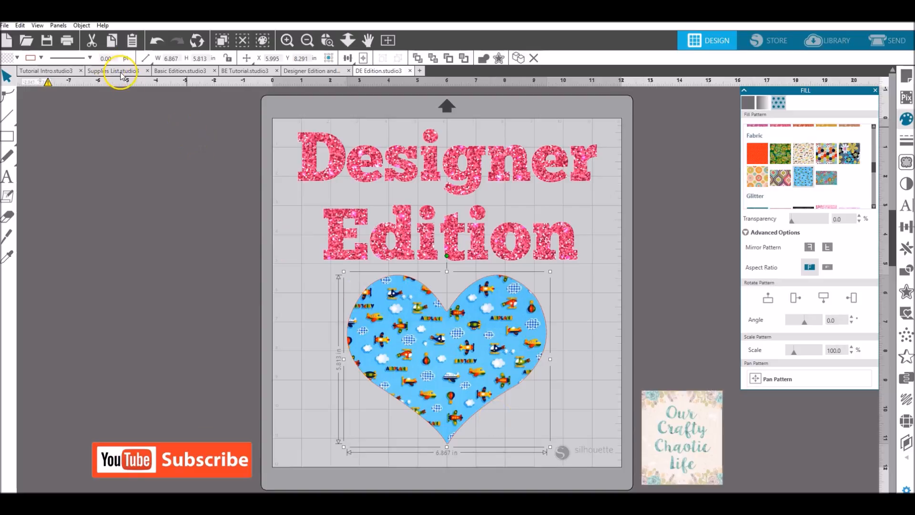
drag(113, 58, 98, 62)
text(0)
key(Return)
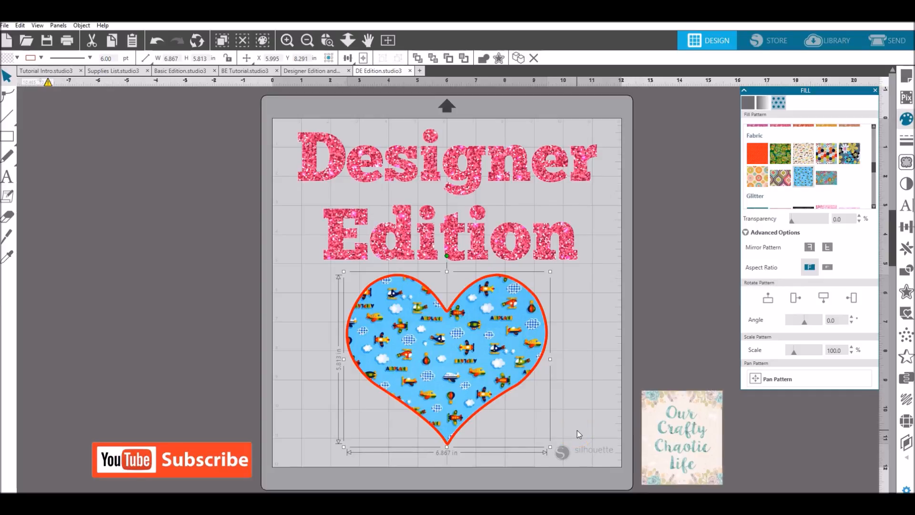
- Colour the heart's outline with the dark navy sampled from its airplane pattern and set the outline thickness to 10 pt
click(41, 58)
click(125, 82)
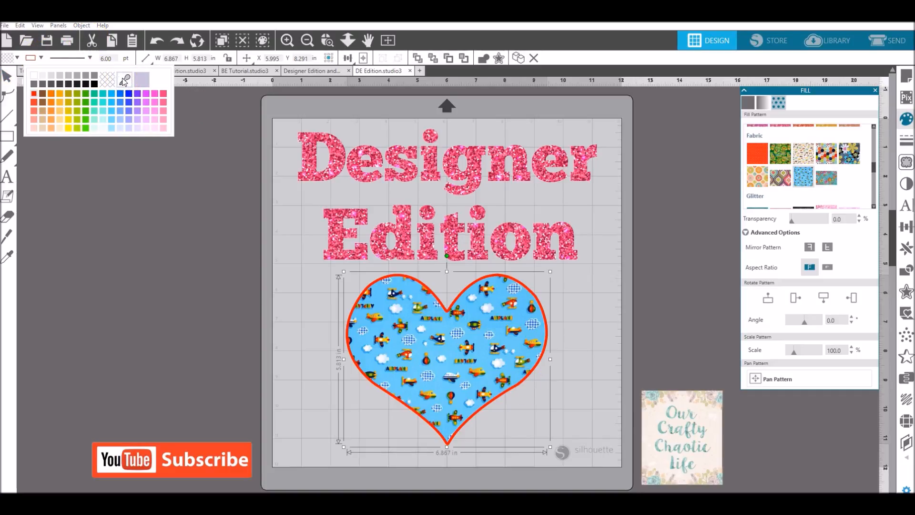
click(395, 290)
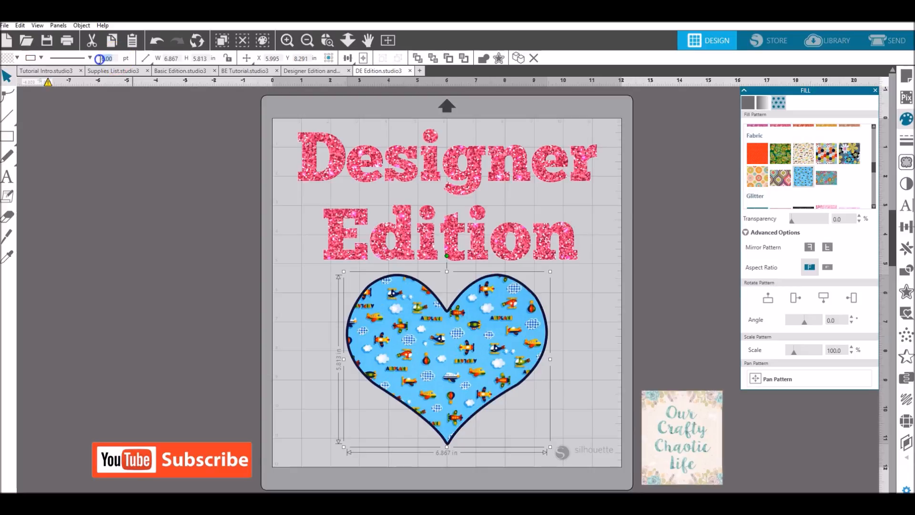
text(10)
key(Return)
click(486, 285)
click(570, 310)
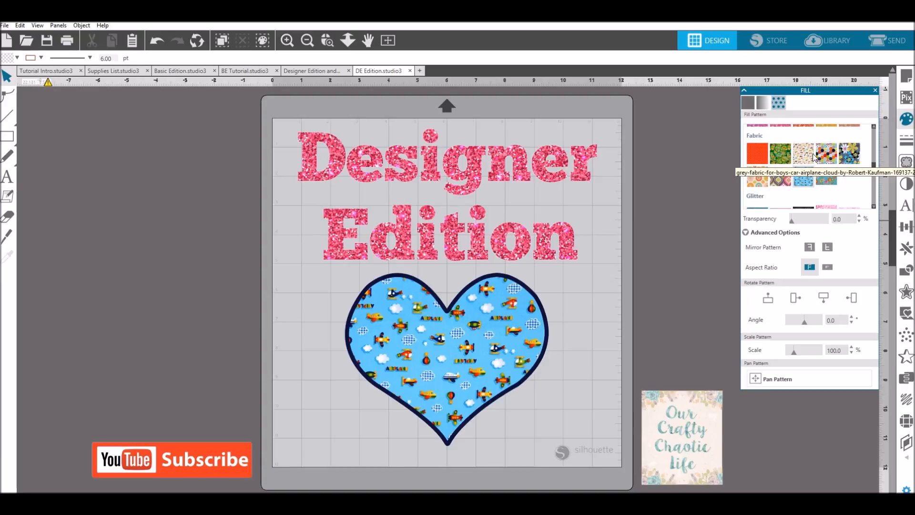
click(776, 182)
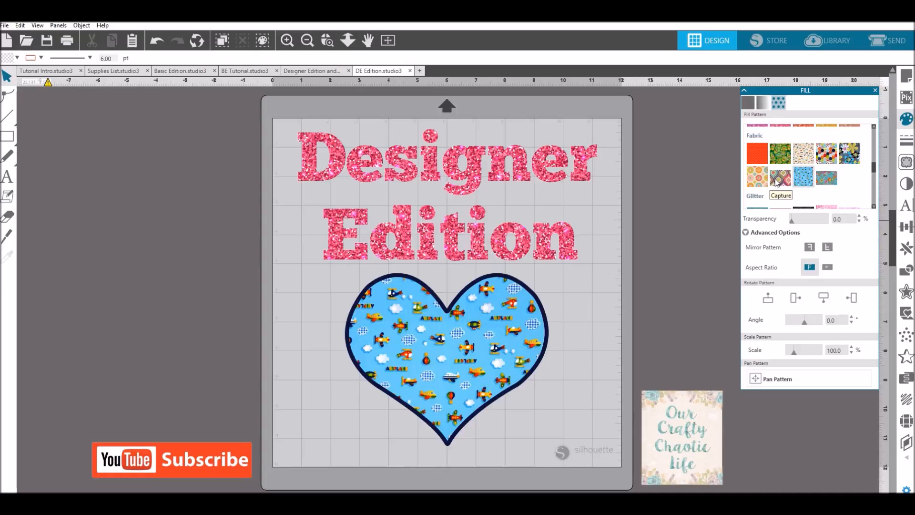